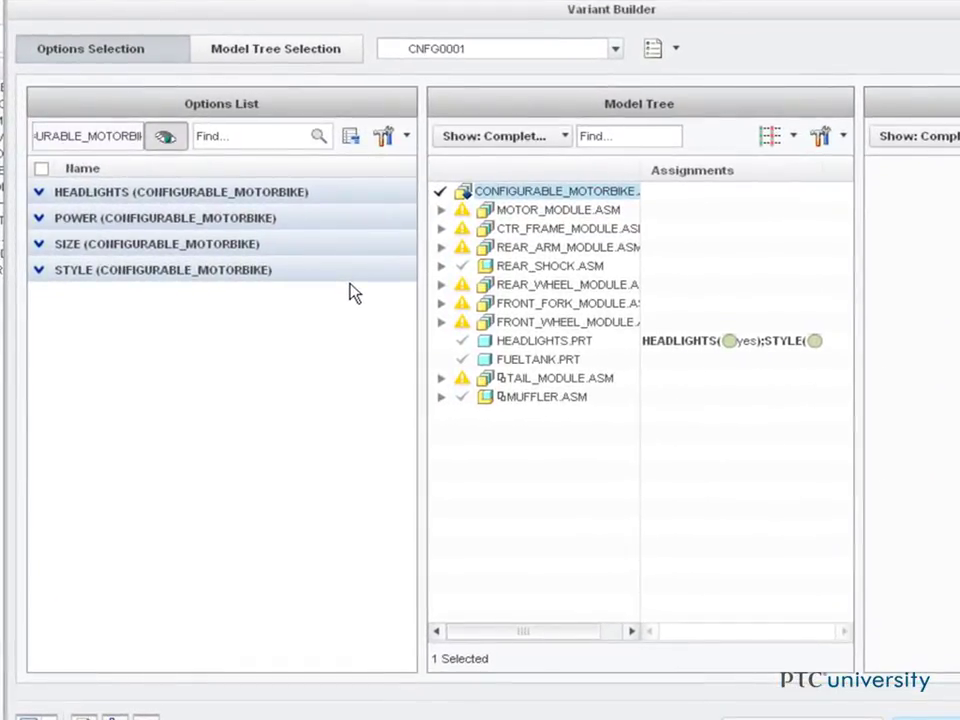
Step: Expand all option groups in the Options List and expand MOTOR_MODULE.ASM in the model tree
{"action": "right_click", "coordinate": [363, 280]}
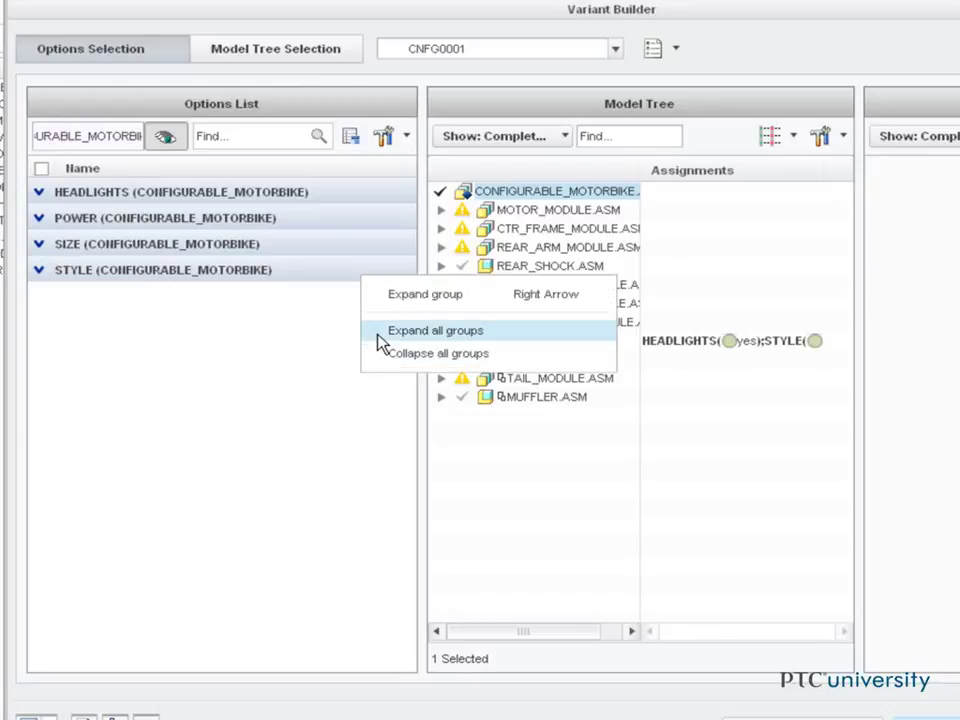
{"action": "left_click", "coordinate": [380, 333]}
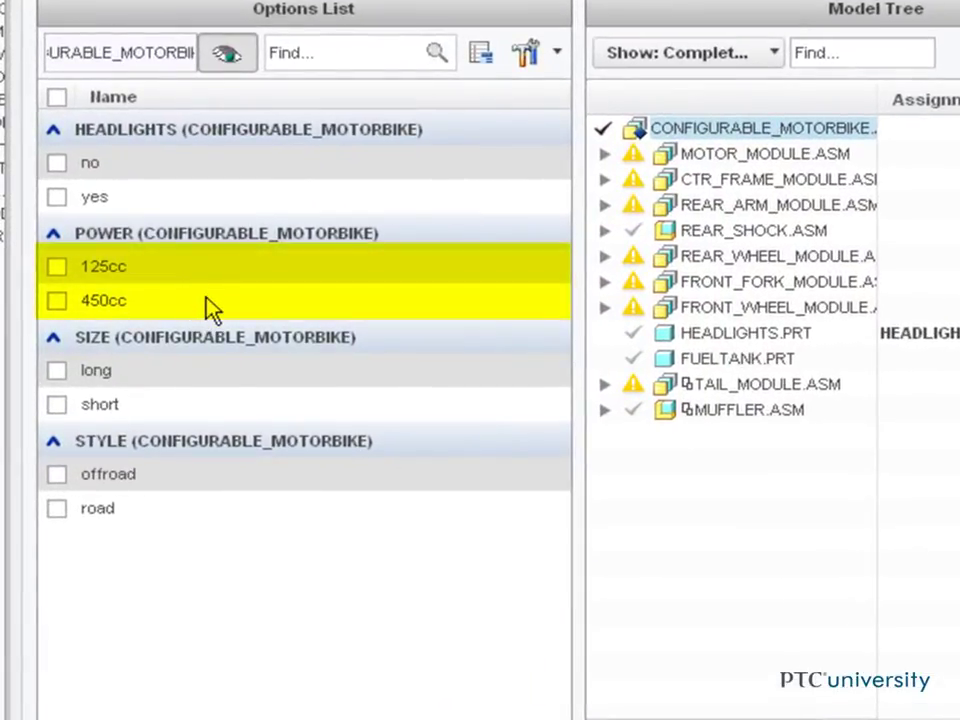
{"action": "left_click", "coordinate": [604, 154]}
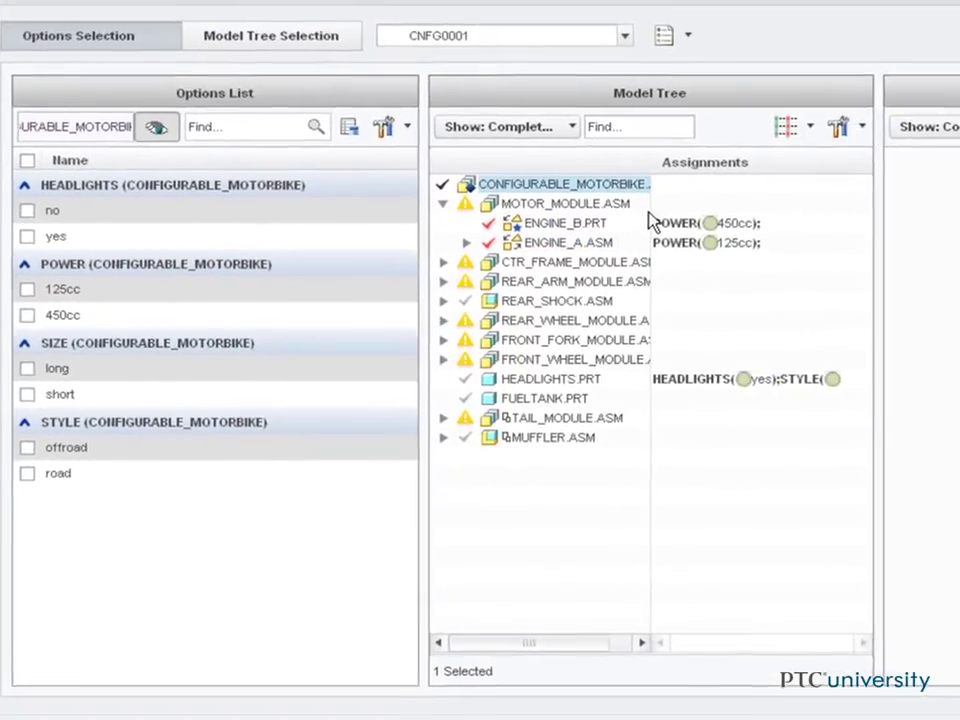
Step: Show excluded choices alongside the included ones in the model tree's Assignments column and examine those of HEADLIGHTS.PRT
{"action": "left_click", "coordinate": [785, 127]}
{"action": "left_click", "coordinate": [800, 187]}
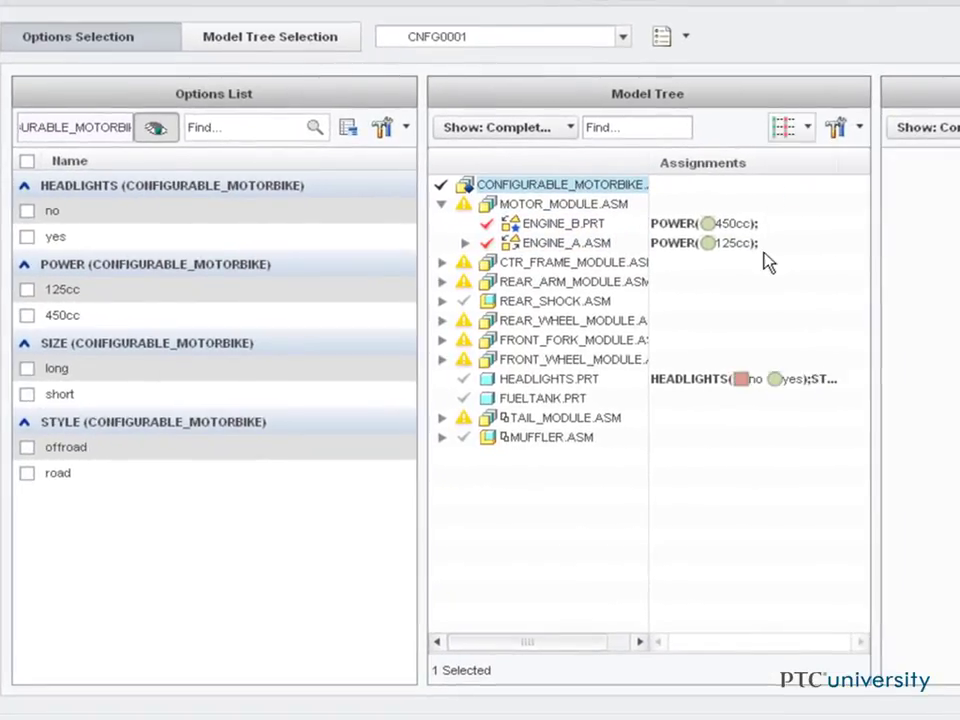
{"action": "mouse_move", "coordinate": [754, 382]}
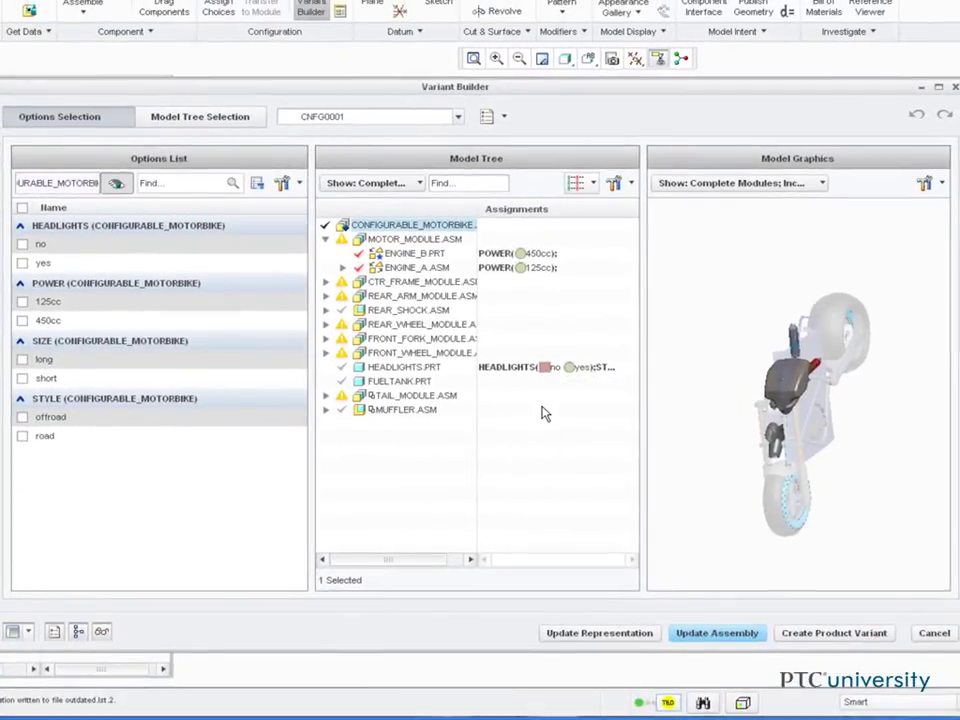
Step: Preview the 450cc POWER choice on the motorbike up close, and clear that choice again
{"action": "left_click", "coordinate": [23, 321]}
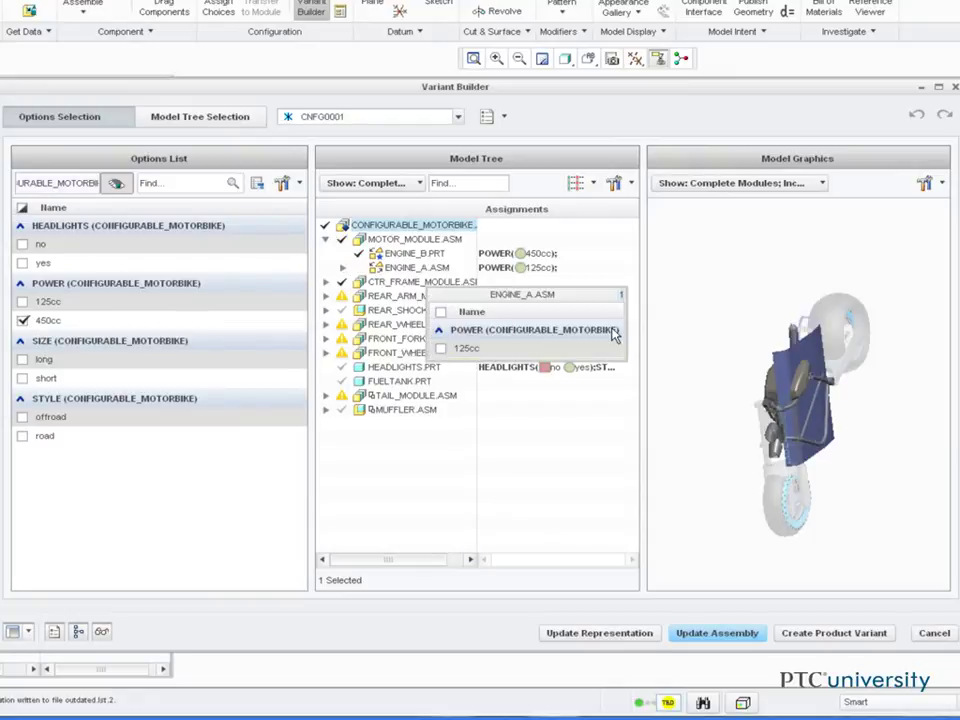
{"action": "middle_click_drag", "start_coordinate": [709, 409], "coordinate": [737, 452]}
{"action": "scroll", "coordinate": [737, 452], "scroll_direction": "up", "scroll_amount": 3}
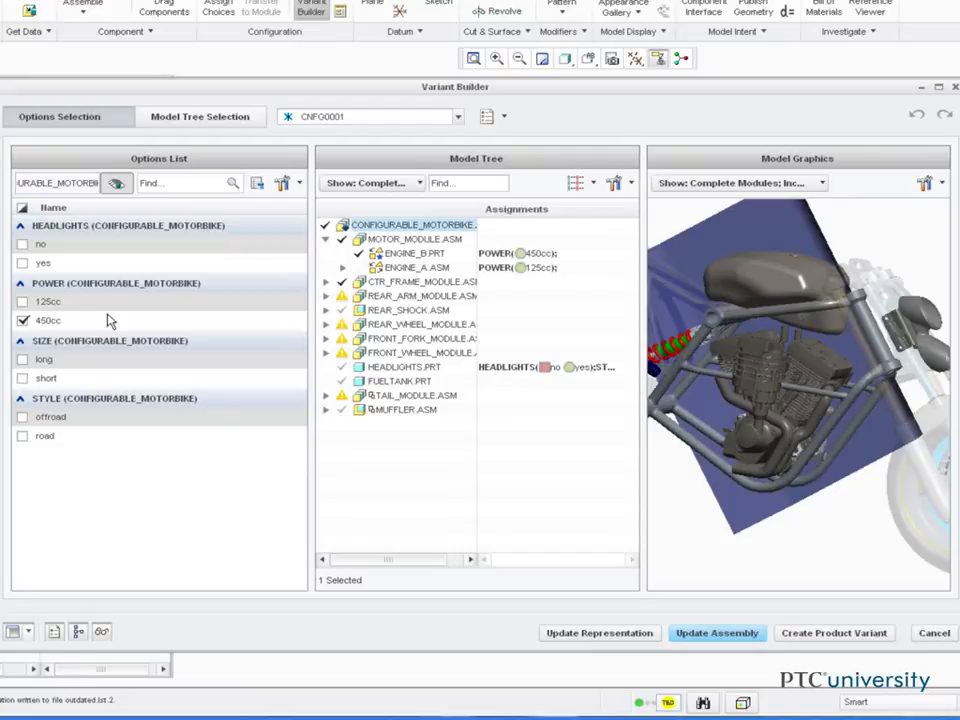
{"action": "left_click", "coordinate": [22, 321]}
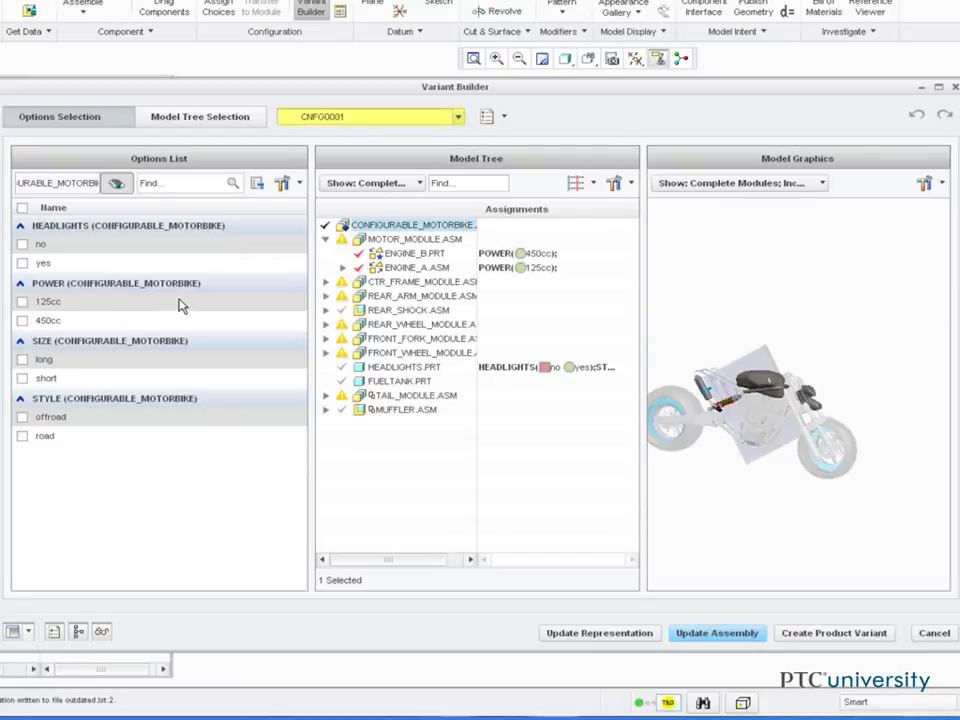
Step: Load the saved ROCKY_ROAD configuration and inspect the configured motorbike in the graphics preview
{"action": "left_click", "coordinate": [457, 117]}
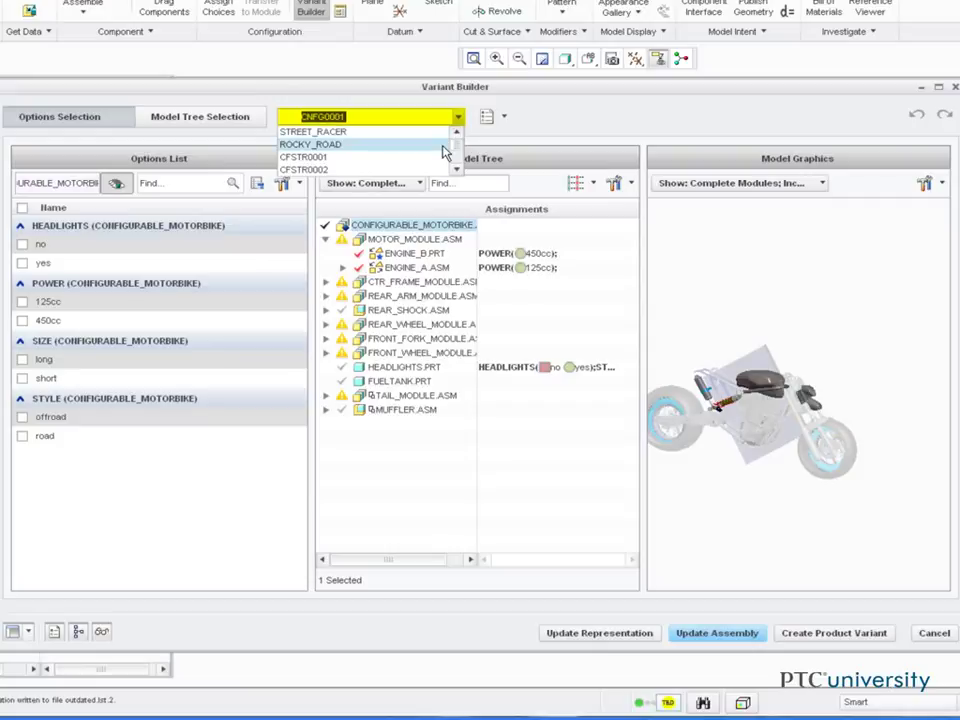
{"action": "left_click", "coordinate": [445, 149]}
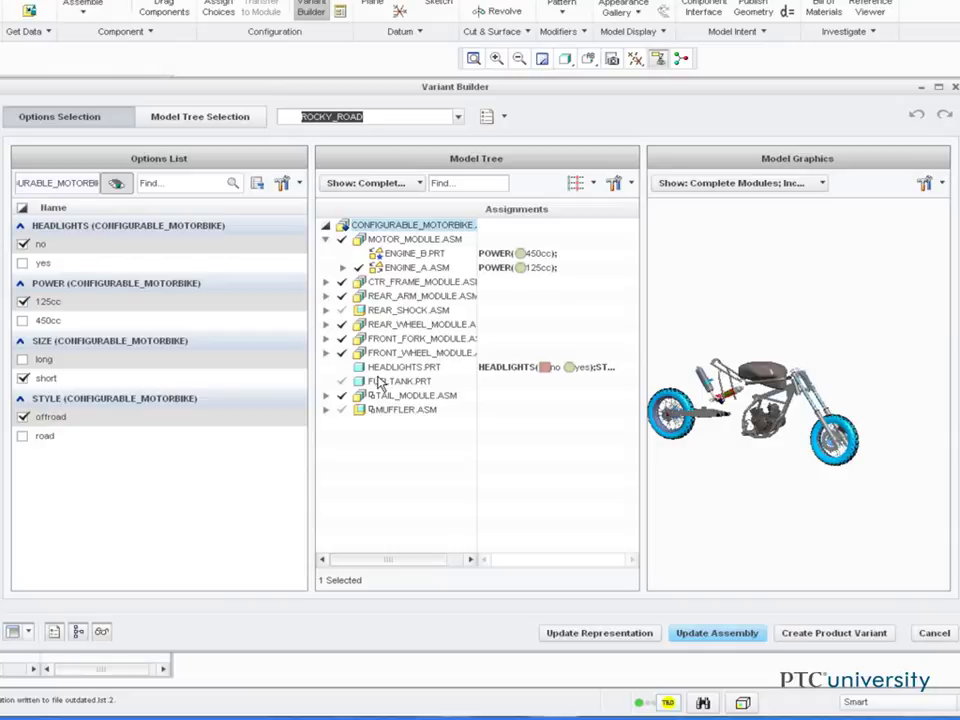
{"action": "scroll", "coordinate": [690, 448], "scroll_direction": "up", "scroll_amount": 2}
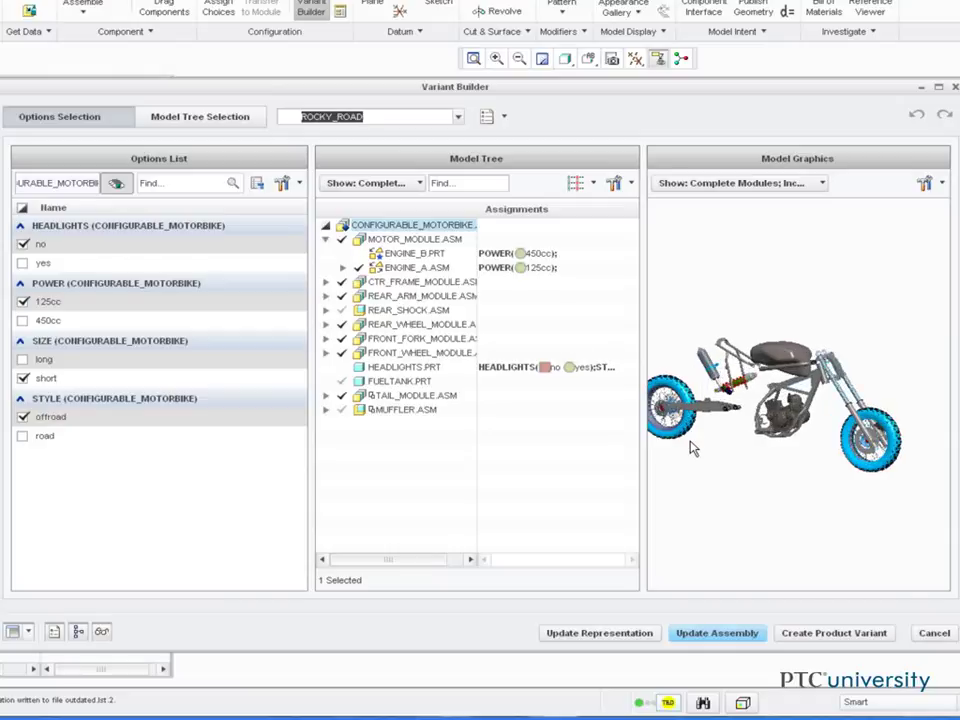
{"action": "middle_click_drag", "start_coordinate": [703, 450], "coordinate": [806, 446]}
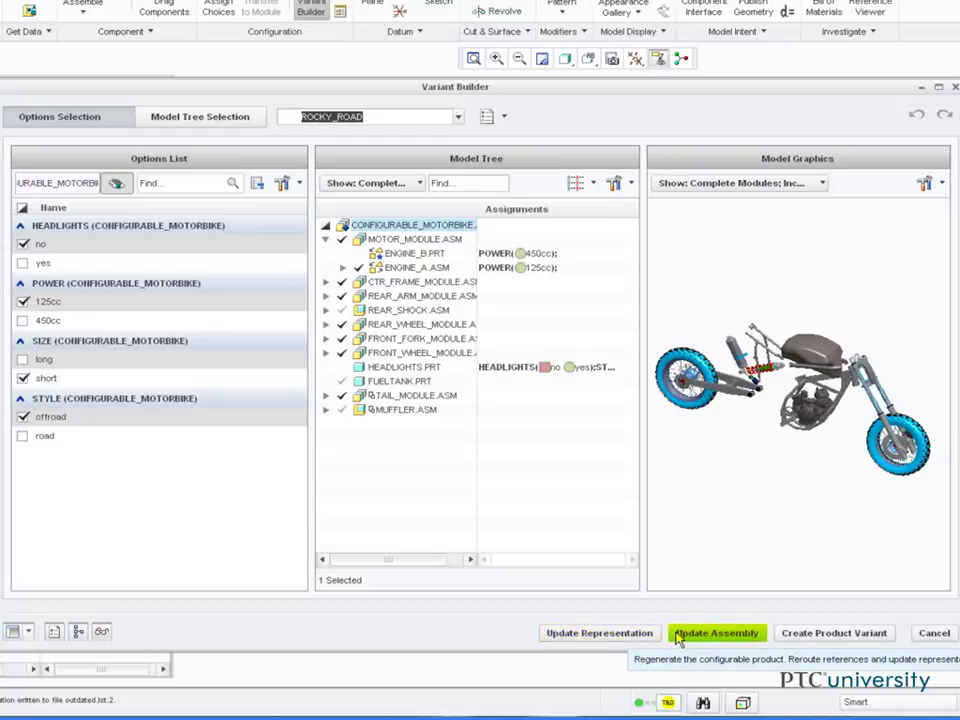
Step: Update the assembly to the ROCKY_ROAD configuration, accepting the Selected option for affected children
{"action": "left_click", "coordinate": [797, 636]}
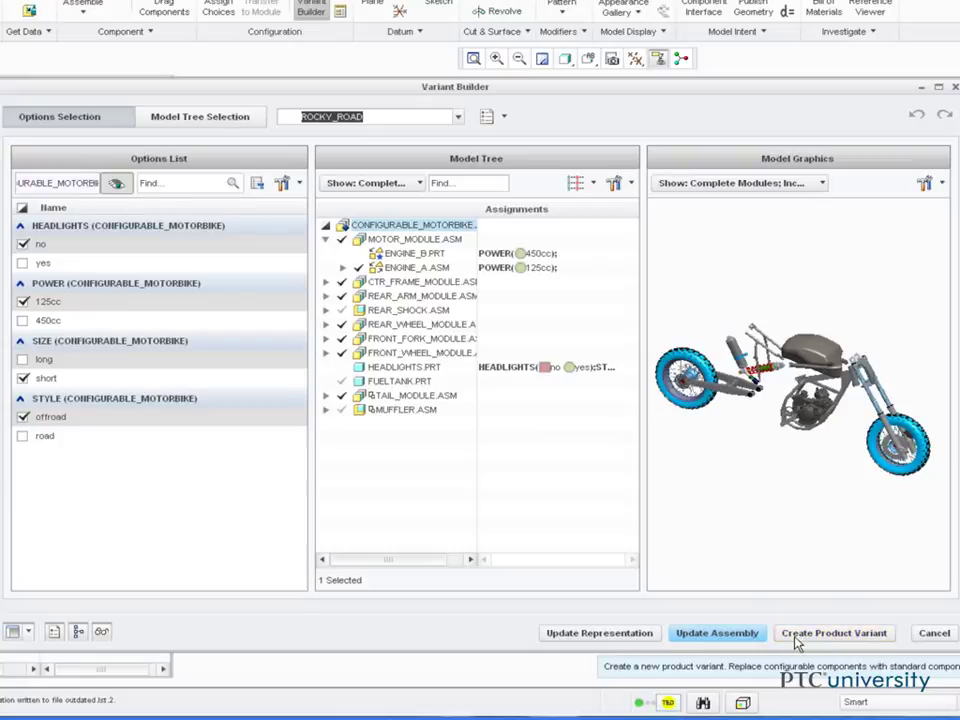
{"action": "left_click", "coordinate": [747, 640]}
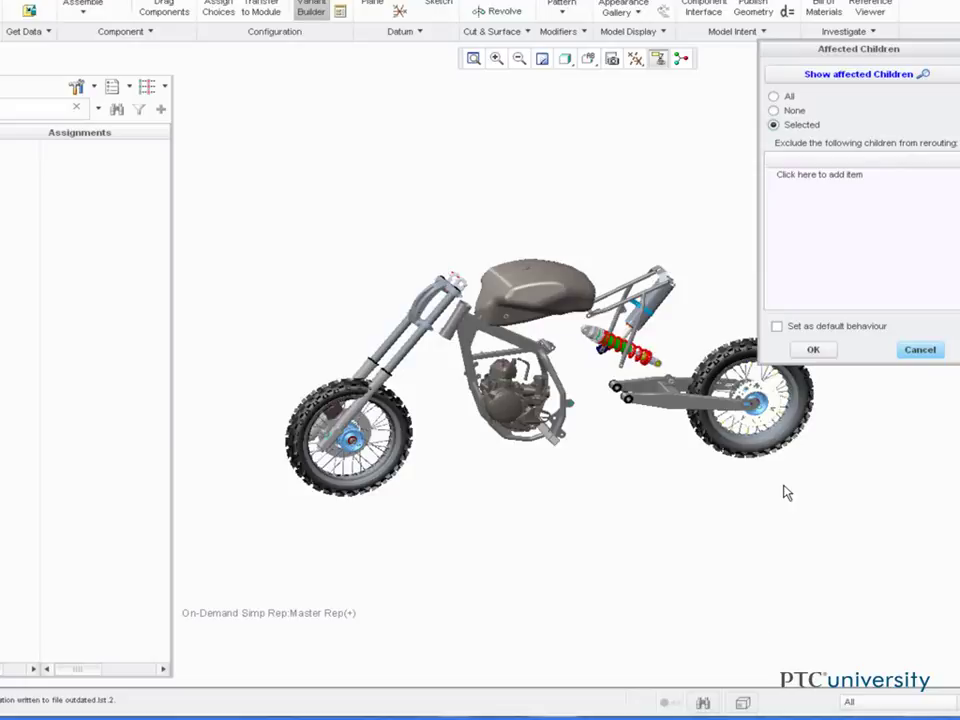
{"action": "left_click", "coordinate": [814, 352]}
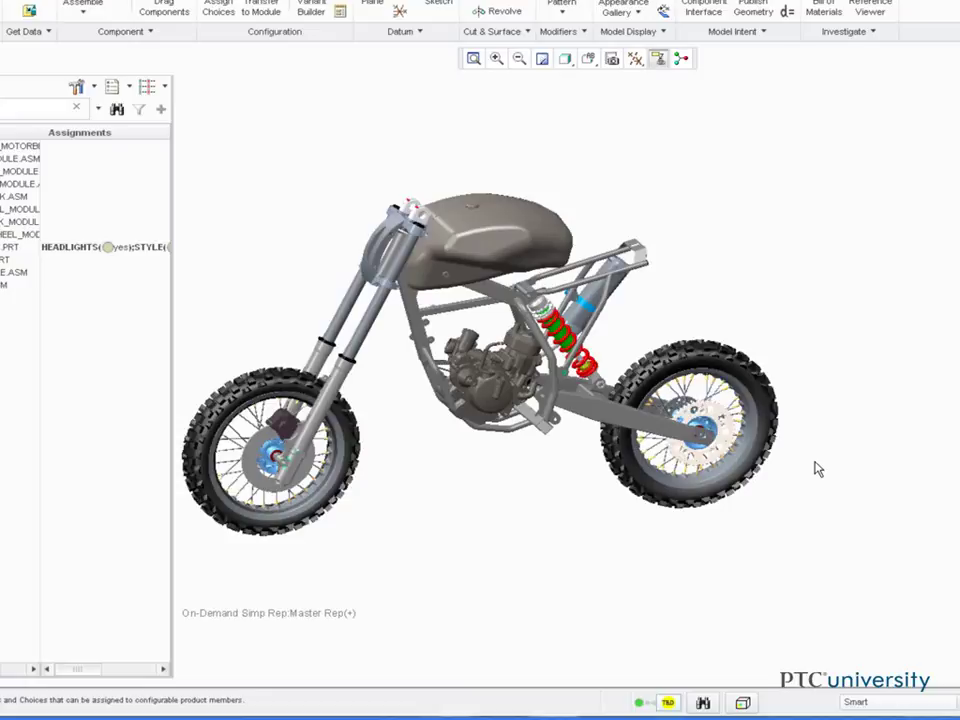
{"action": "middle_click_drag", "start_coordinate": [815, 468], "coordinate": [893, 438]}
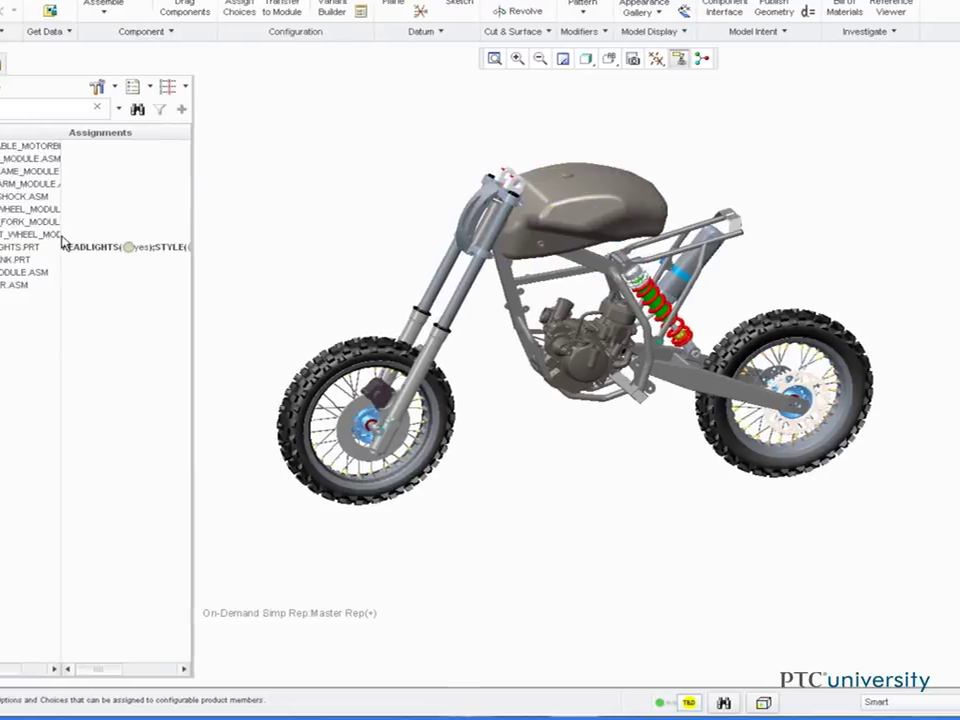
Step: Transfer FUELTANK.PRT into a new configurable module named FUEL_MODULE, without opening the module to review its tags
{"action": "left_click", "coordinate": [84, 261]}
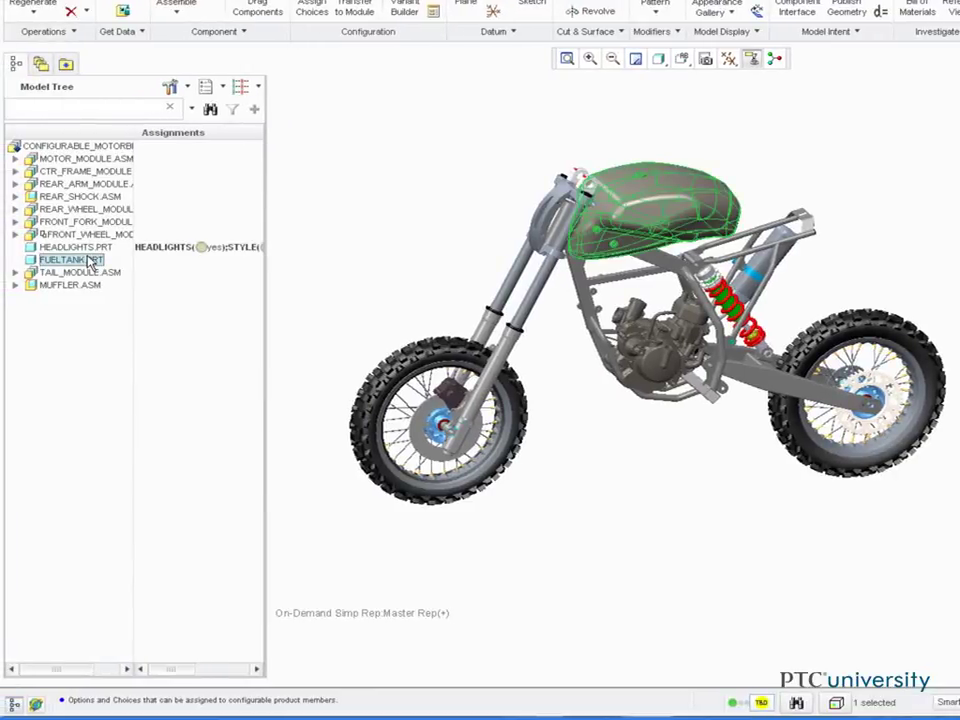
{"action": "right_click", "coordinate": [91, 262]}
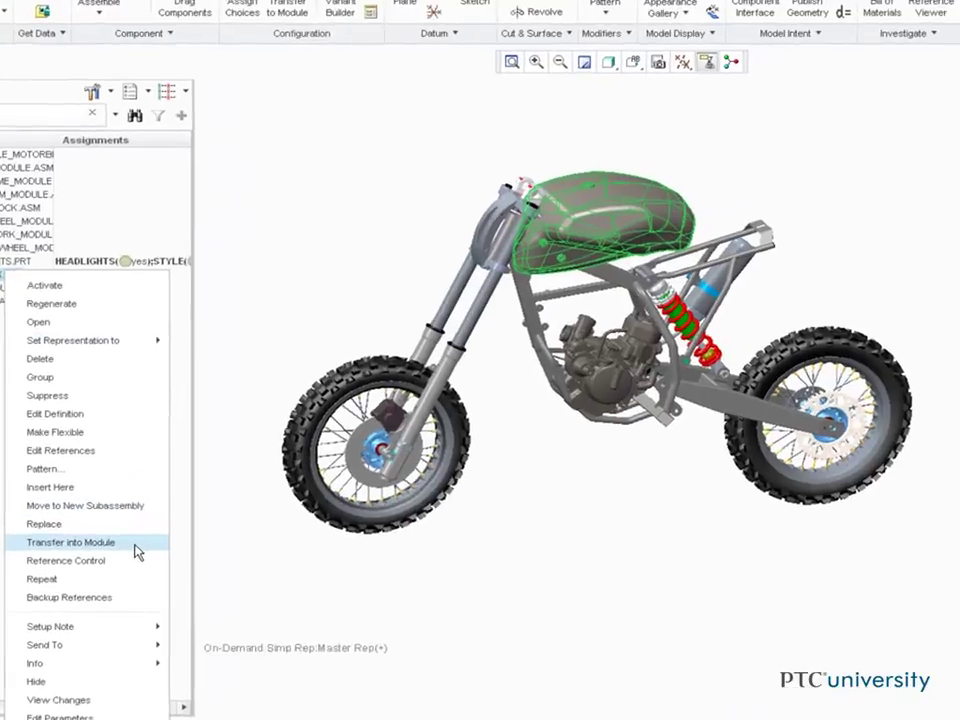
{"action": "left_click", "coordinate": [212, 521]}
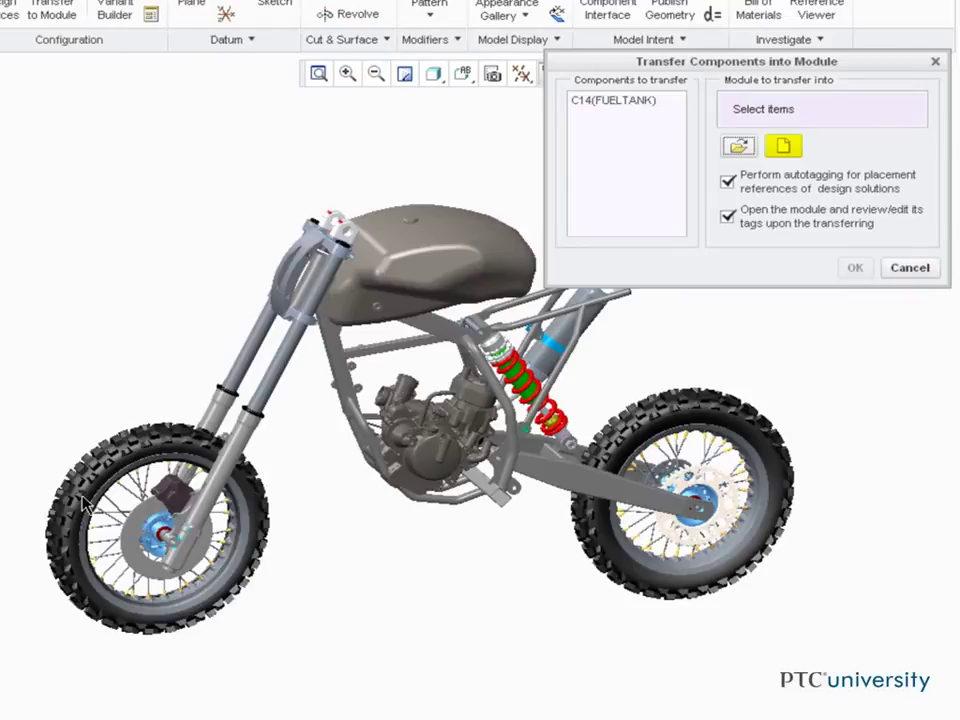
{"action": "left_click", "coordinate": [780, 150]}
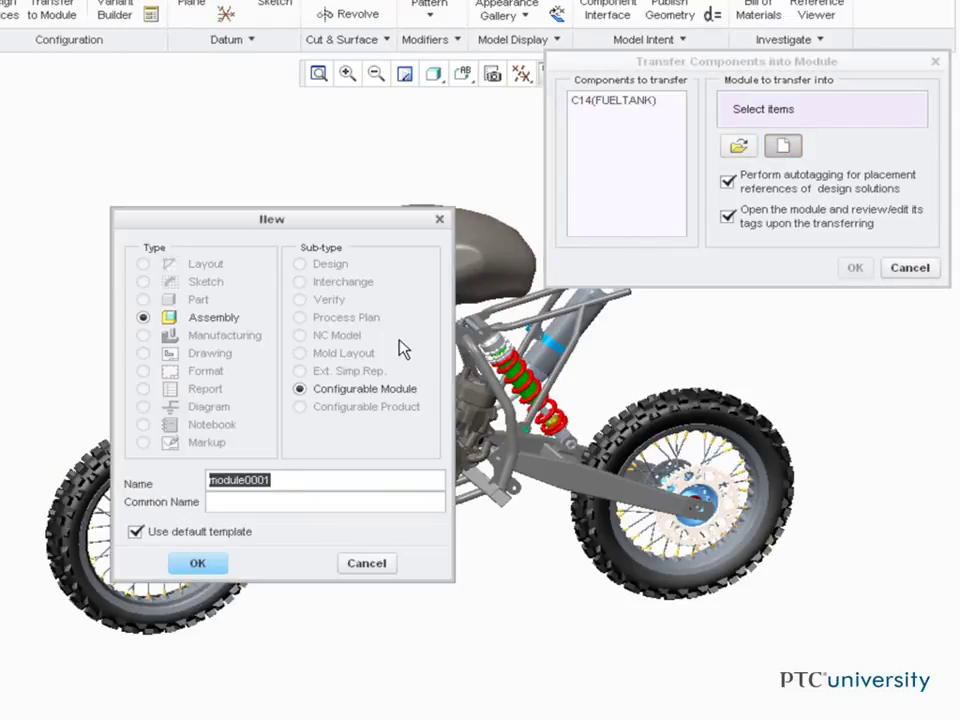
{"action": "type", "text": "FUEL_MODULE"}
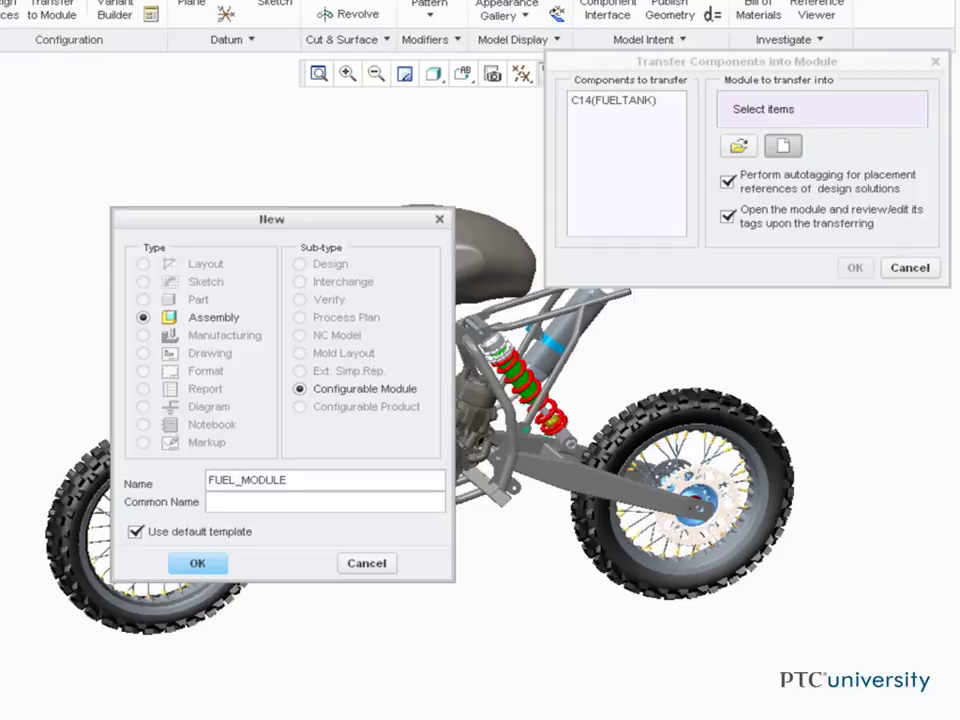
{"action": "left_click", "coordinate": [191, 566]}
{"action": "left_click", "coordinate": [752, 222]}
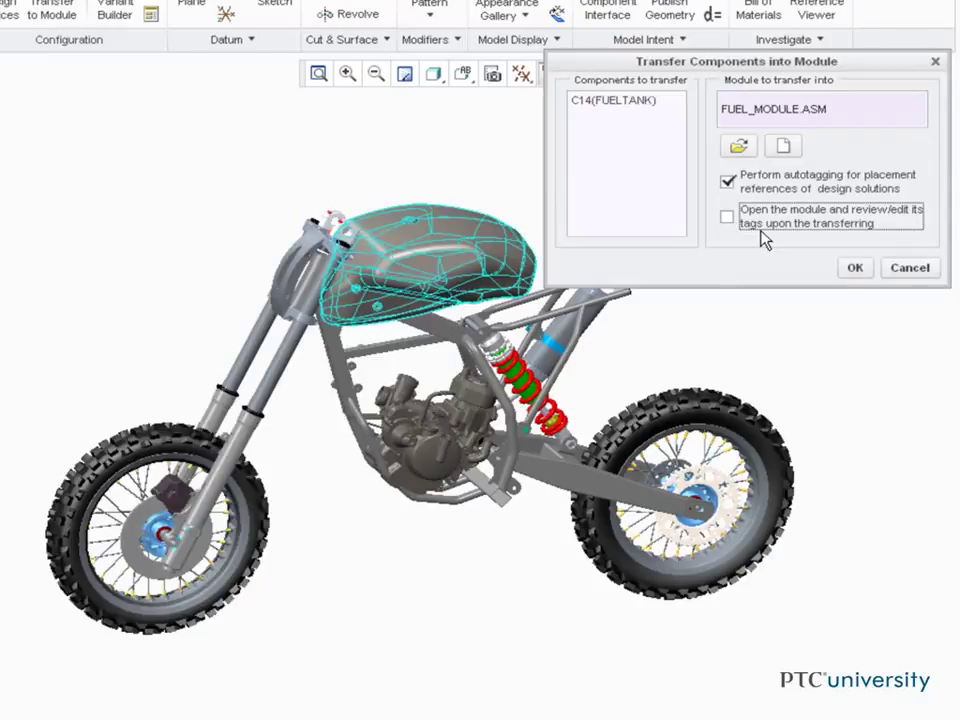
{"action": "left_click", "coordinate": [854, 267]}
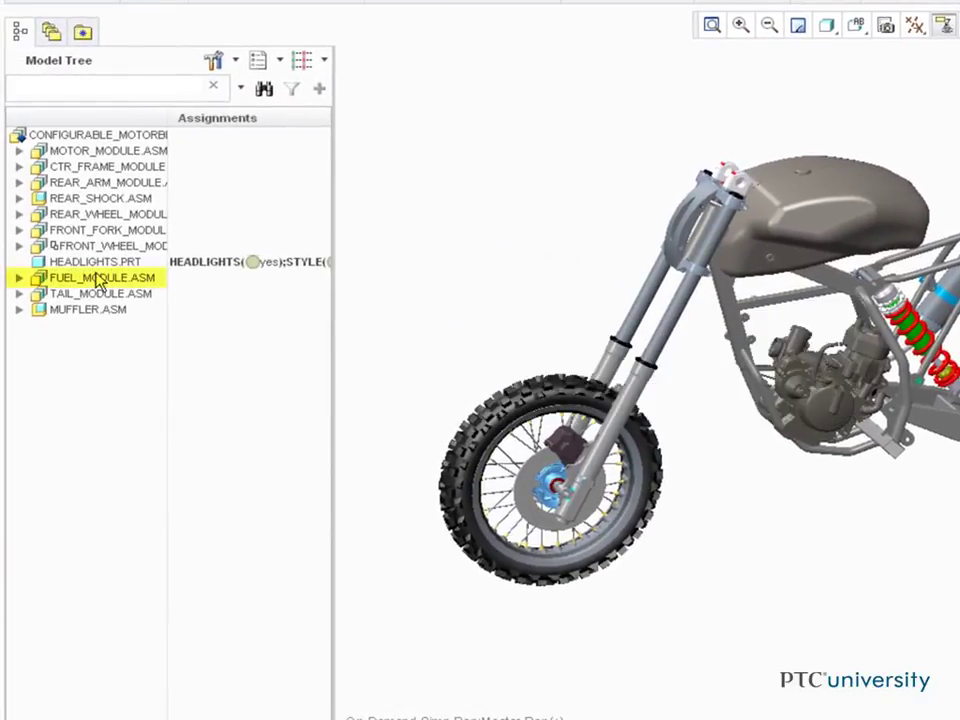
Step: Expand FUEL_MODULE.ASM in the model tree and open the module in its Master Rep
{"action": "left_click", "coordinate": [19, 277]}
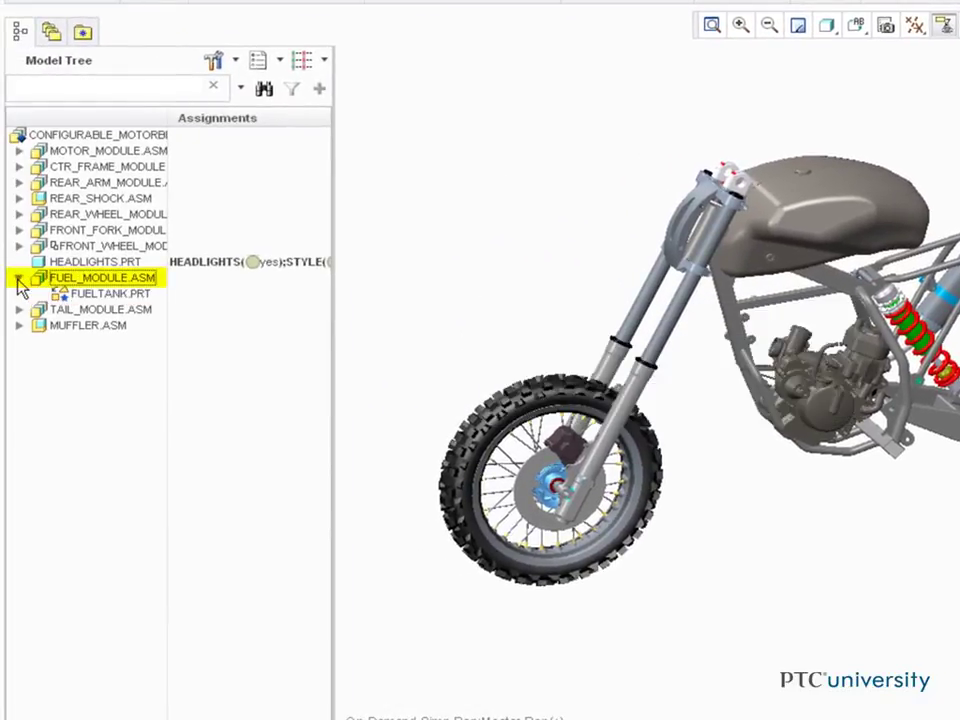
{"action": "right_click", "coordinate": [150, 283]}
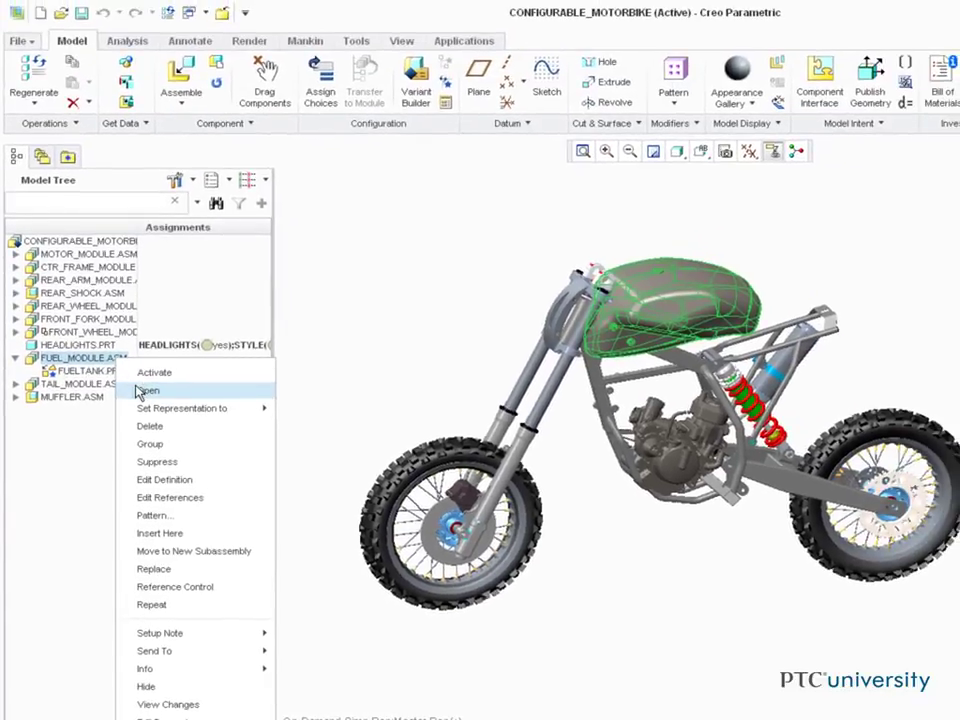
{"action": "left_click", "coordinate": [156, 394]}
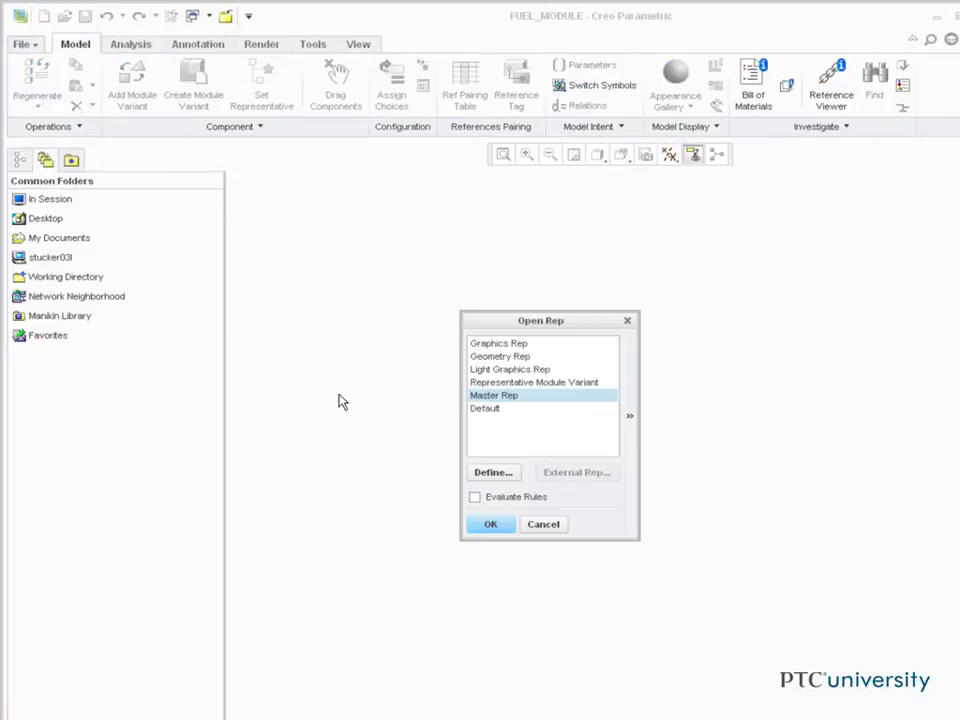
{"action": "key", "text": "Return"}
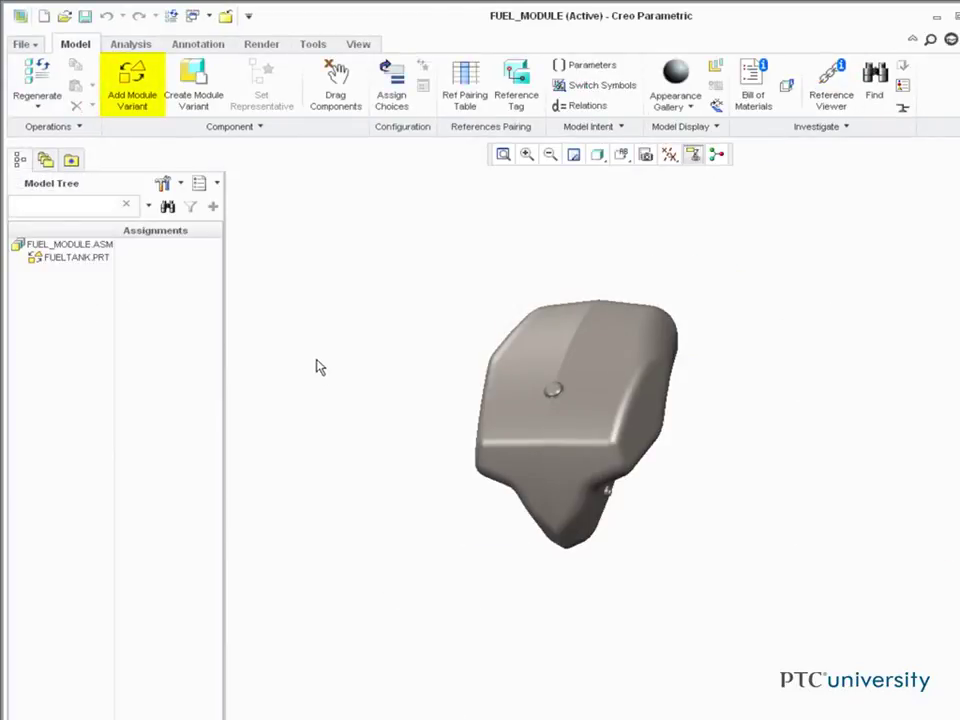
Step: Find fueltank_2.prt in the motorbike folder and add it as a module variant of FUEL_MODULE
{"action": "left_click", "coordinate": [140, 110]}
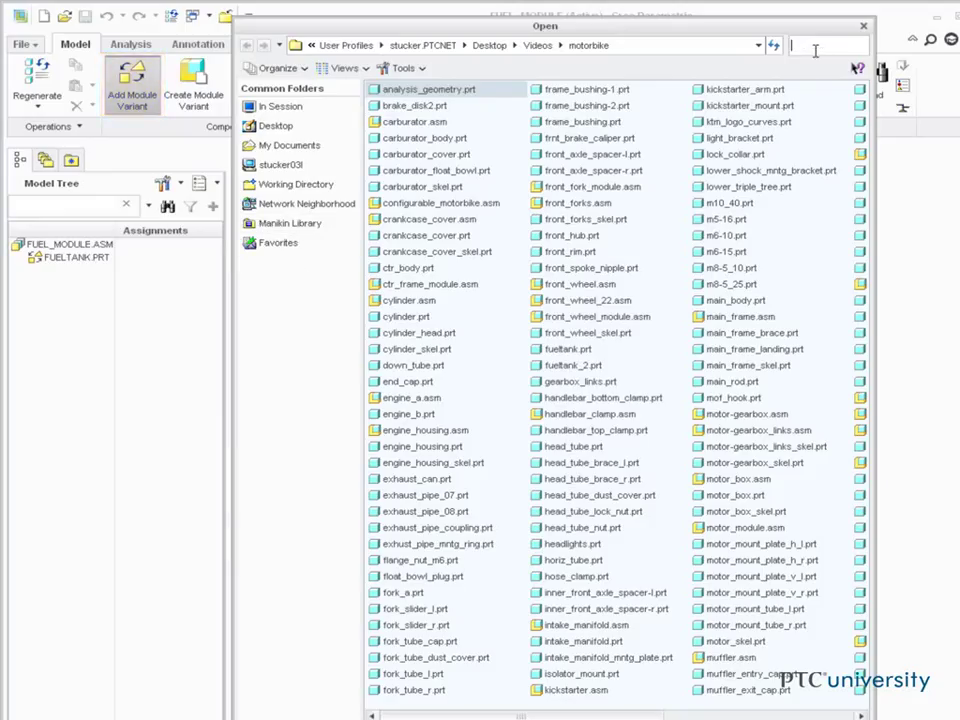
{"action": "type", "text": "fuel"}
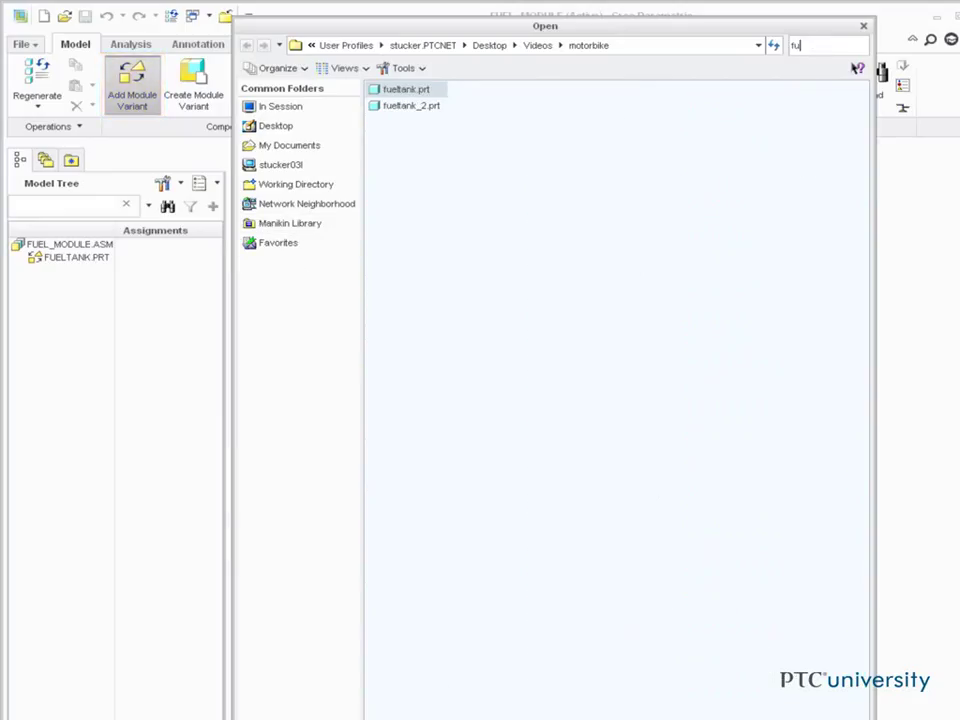
{"action": "double_click", "coordinate": [426, 104]}
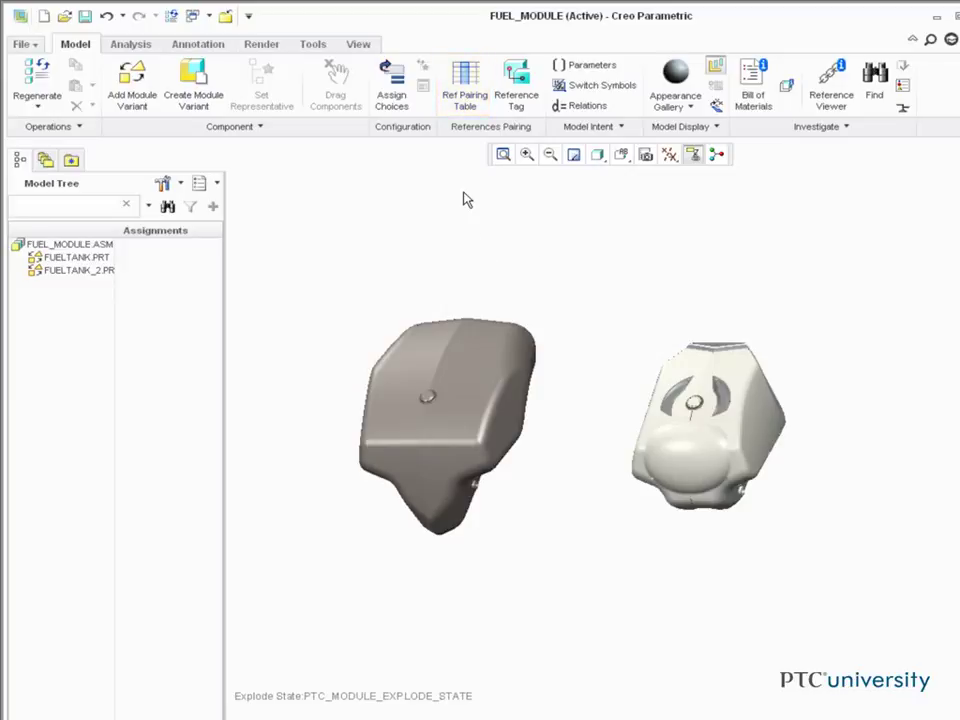
Step: In the Reference Pairing Table, set FUELTANK.PRT as the active component and FUELTANK_2.PRT as the component to pair
{"action": "left_click", "coordinate": [466, 92]}
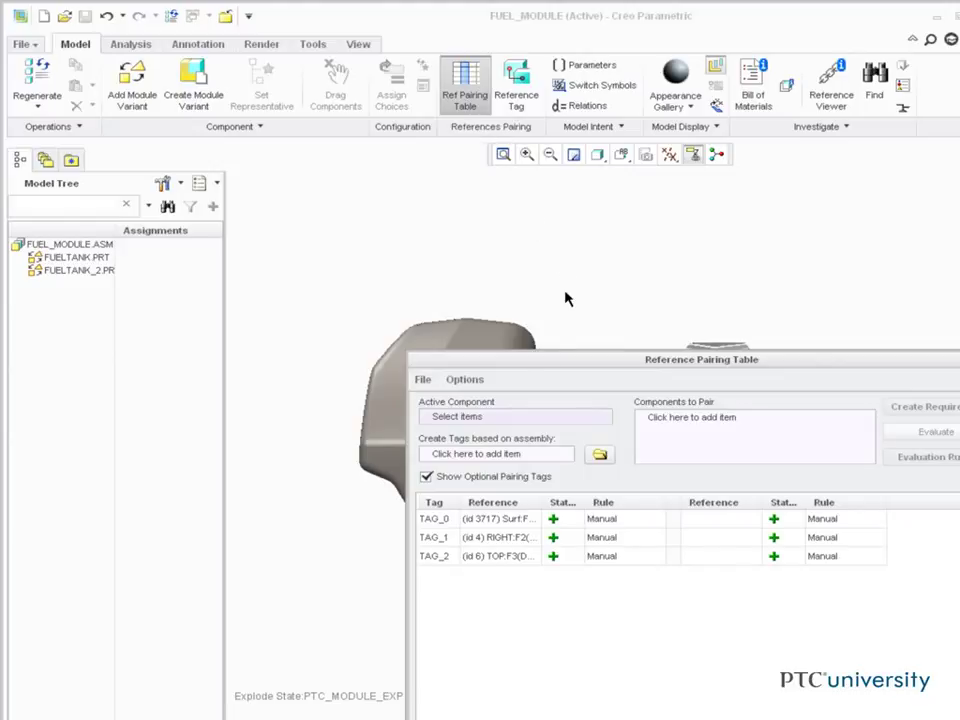
{"action": "left_click", "coordinate": [483, 417]}
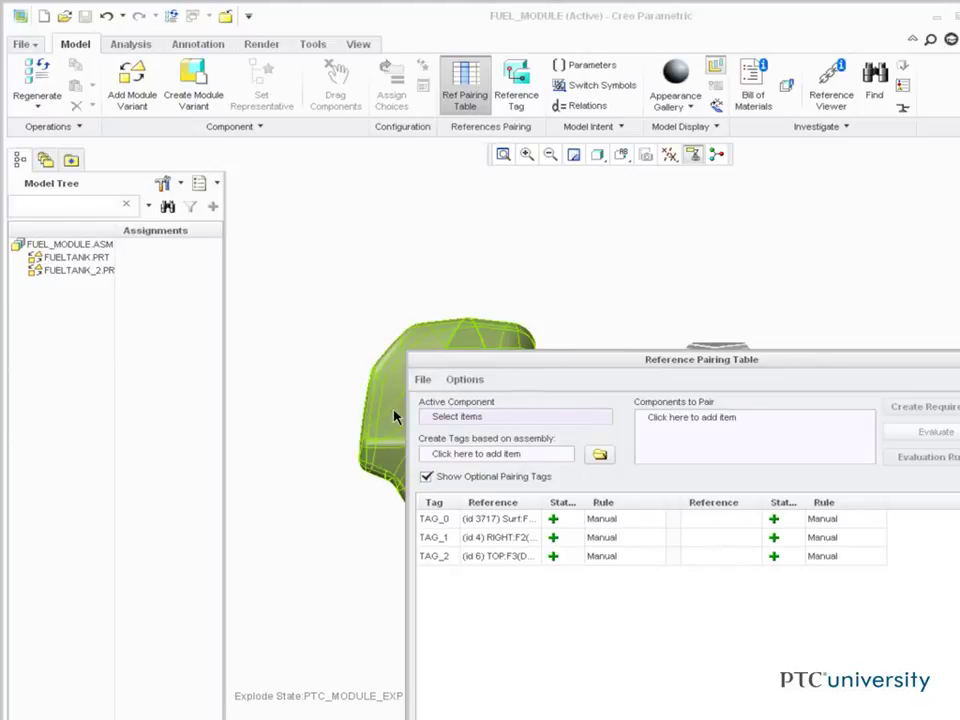
{"action": "left_click", "coordinate": [396, 413]}
{"action": "left_click", "coordinate": [660, 421]}
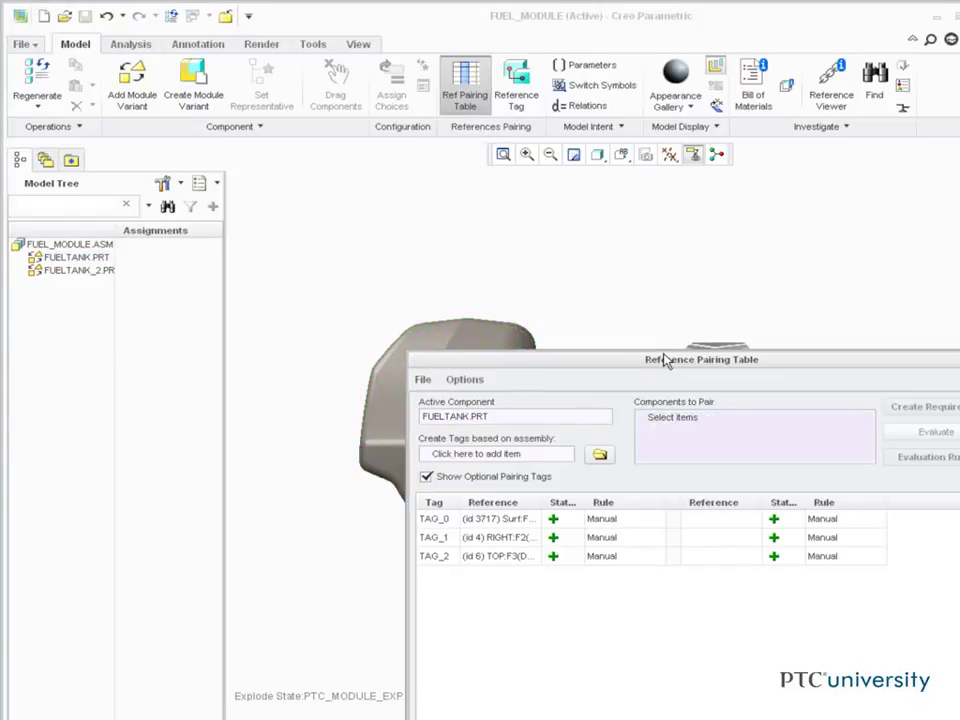
{"action": "left_click_drag", "start_coordinate": [669, 358], "coordinate": [666, 404]}
{"action": "left_click", "coordinate": [686, 376]}
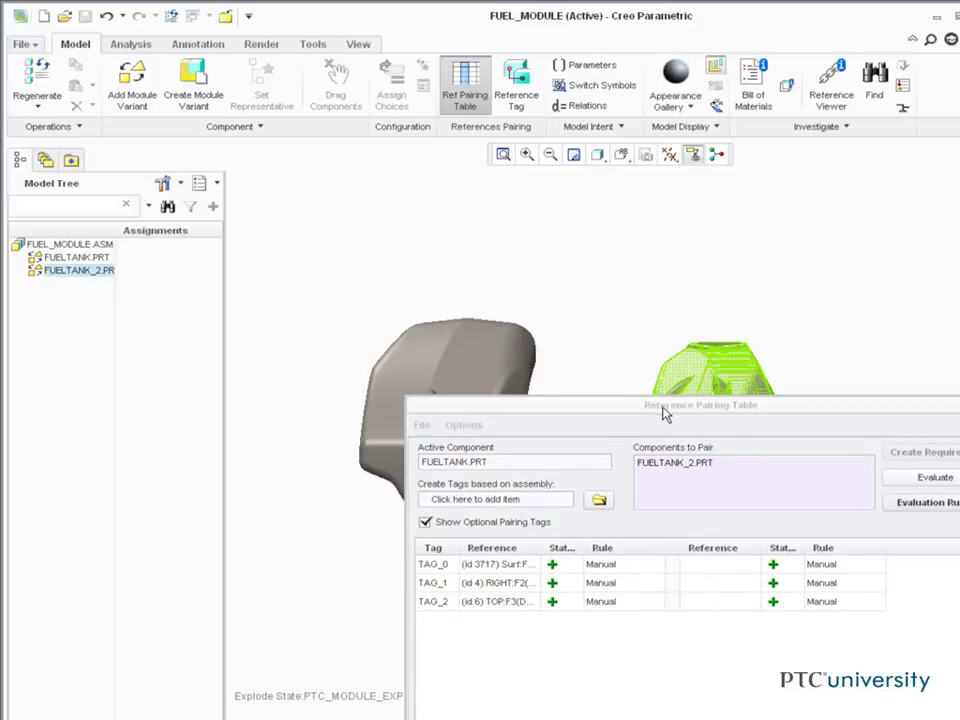
{"action": "left_click_drag", "start_coordinate": [663, 412], "coordinate": [697, 90]}
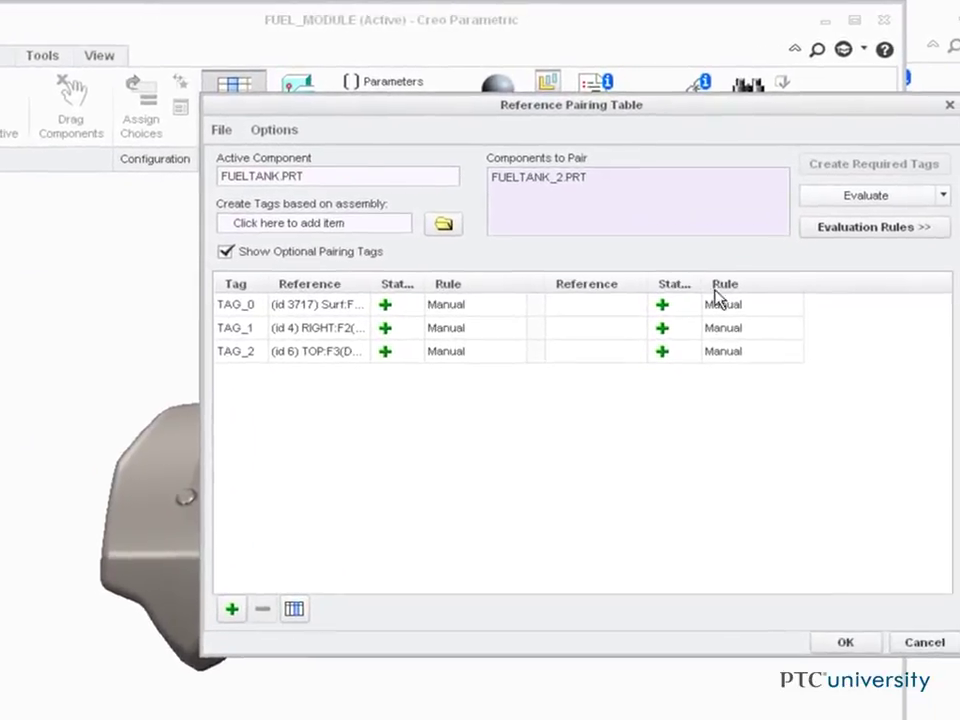
Step: Evaluate the FUELTANK_2.PRT reference pairings, accept the pairing table and close FUEL_MODULE to return to the CONFIGURABLE_MOTORBIKE assembly
{"action": "left_click", "coordinate": [862, 198]}
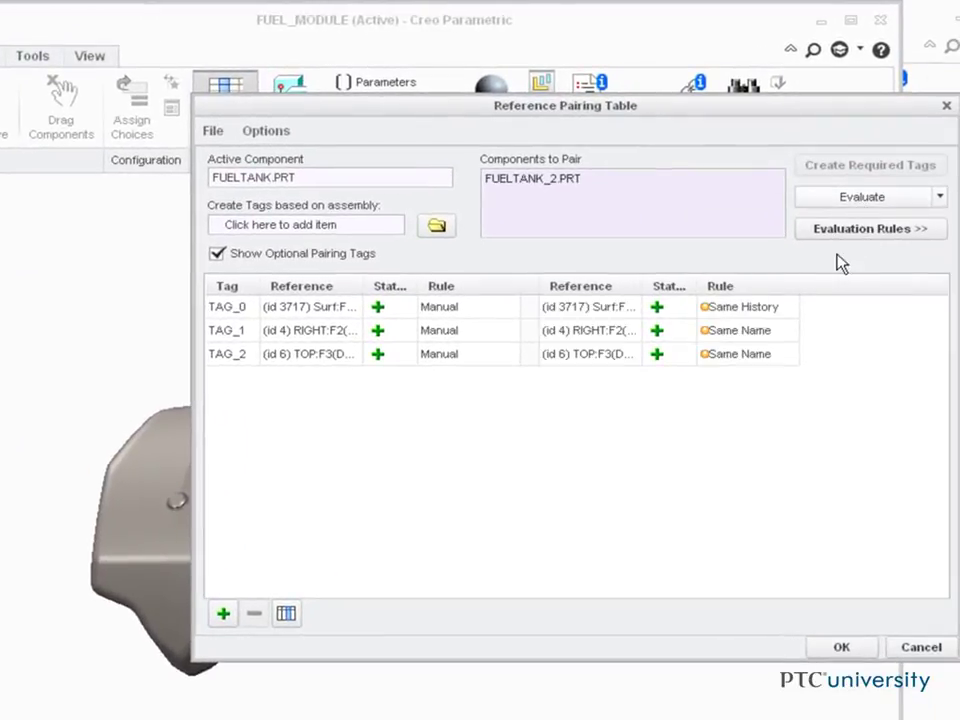
{"action": "left_click", "coordinate": [830, 645]}
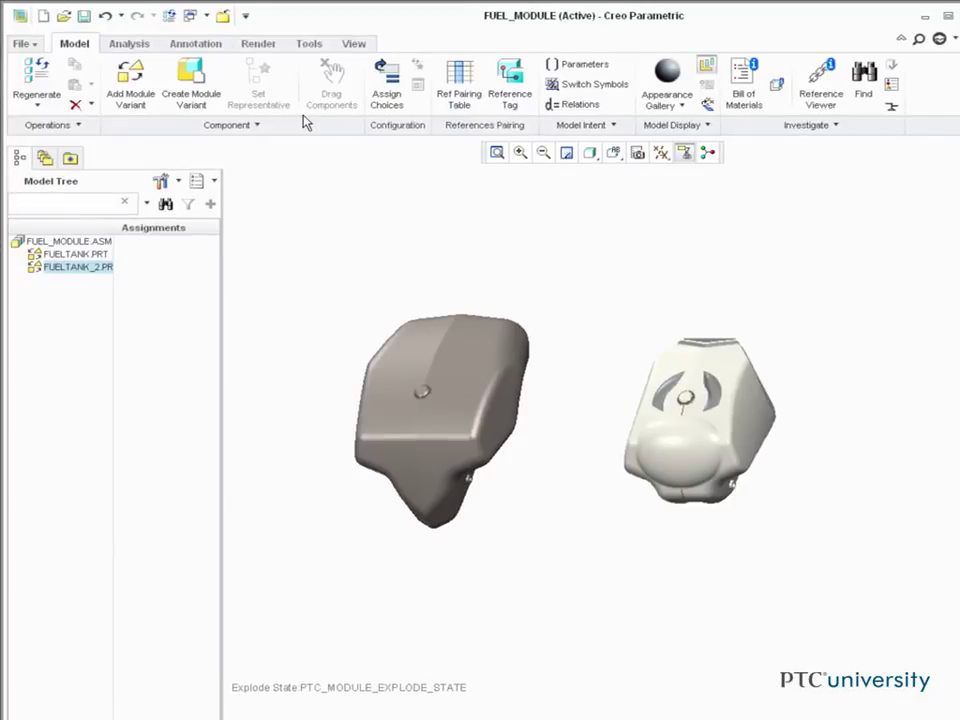
{"action": "left_click", "coordinate": [222, 15]}
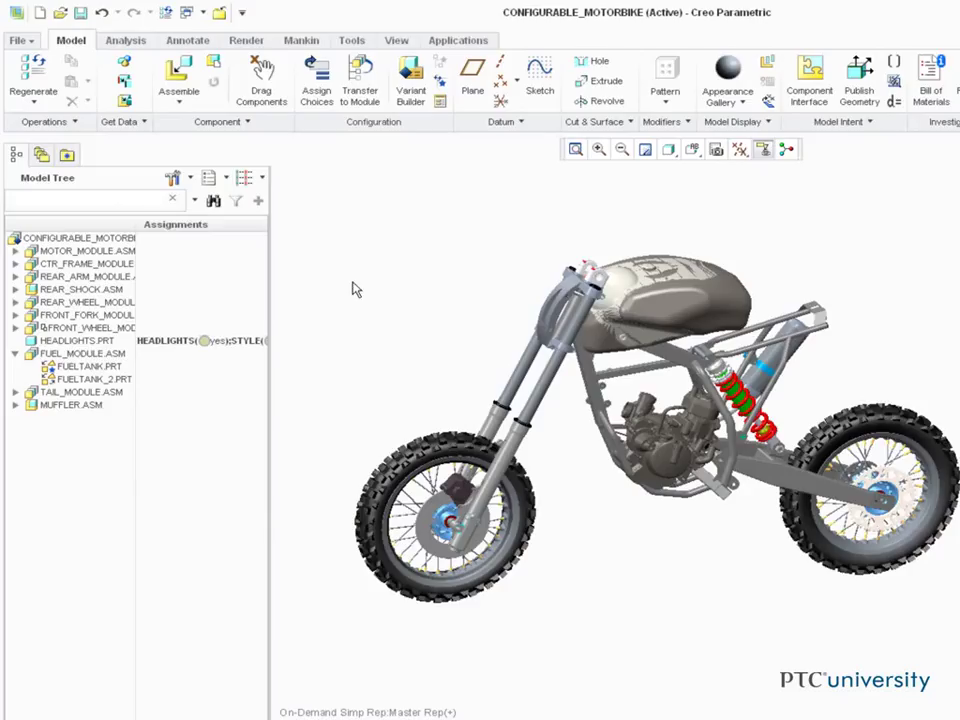
Step: Create a new configuration option named FUEL for CONFIGURABLE_MOTORBIKE.ASM in Assign Choices
{"action": "left_click", "coordinate": [319, 100]}
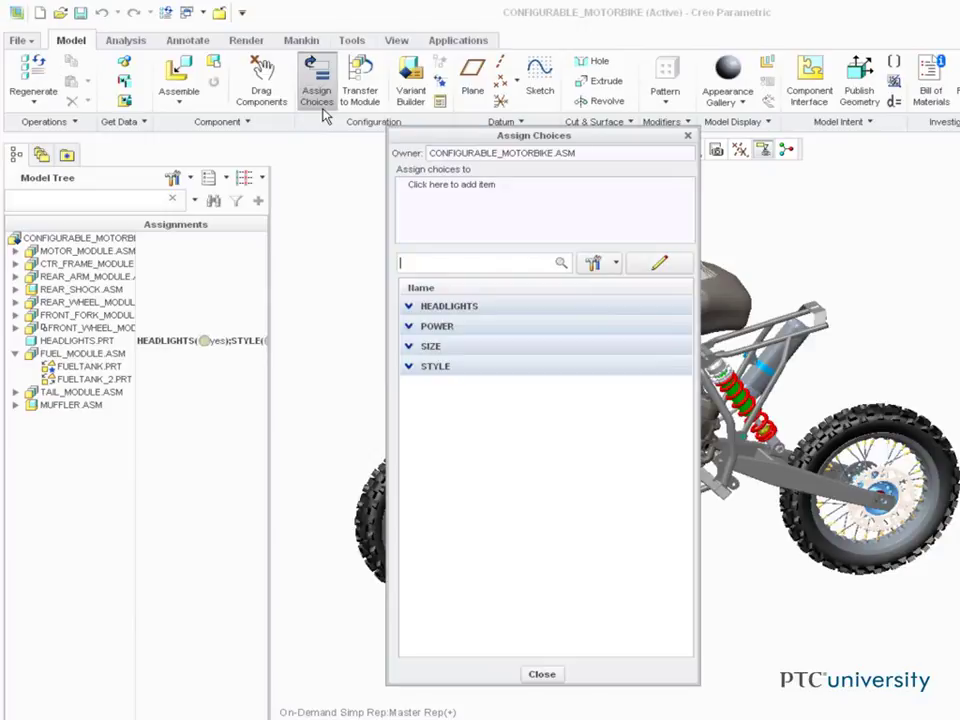
{"action": "left_click", "coordinate": [655, 264]}
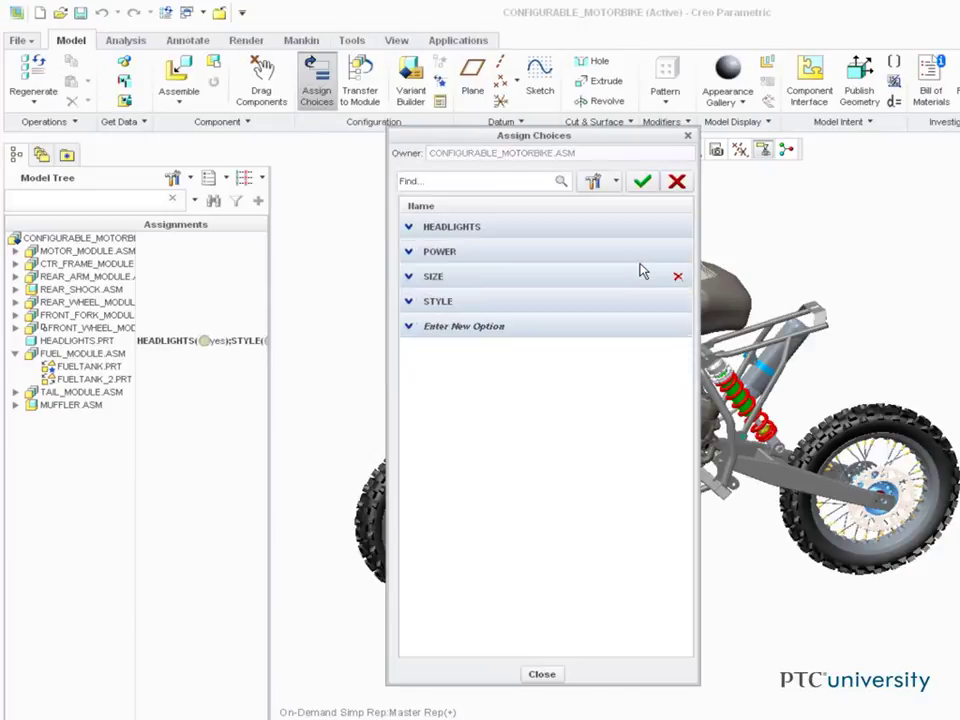
{"action": "left_click", "coordinate": [474, 327]}
{"action": "type", "text": "FUEL"}
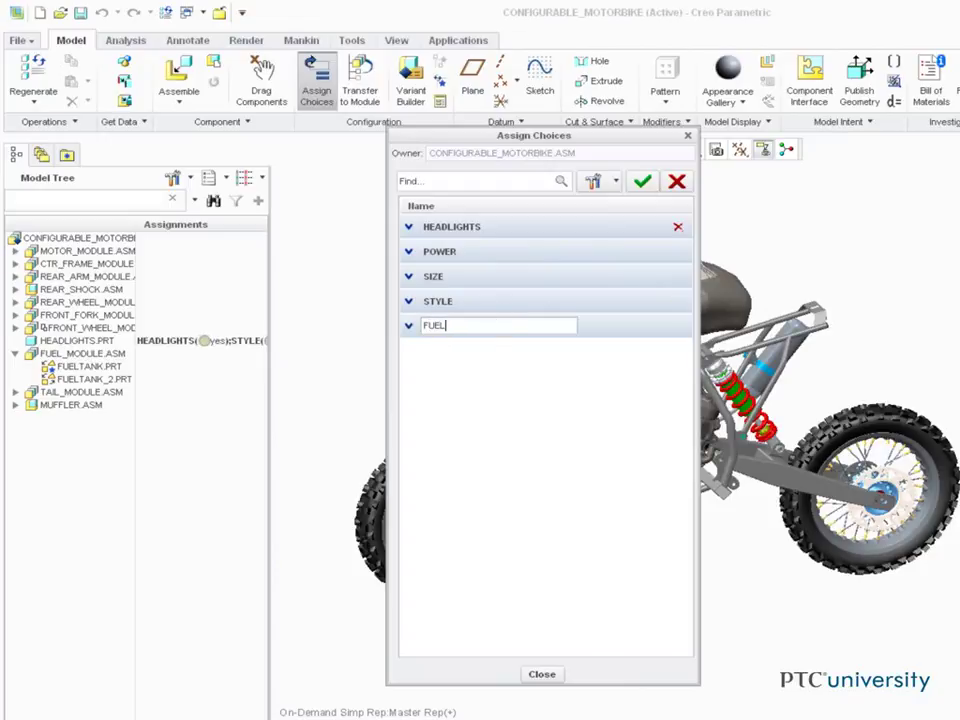
{"action": "left_click", "coordinate": [642, 184]}
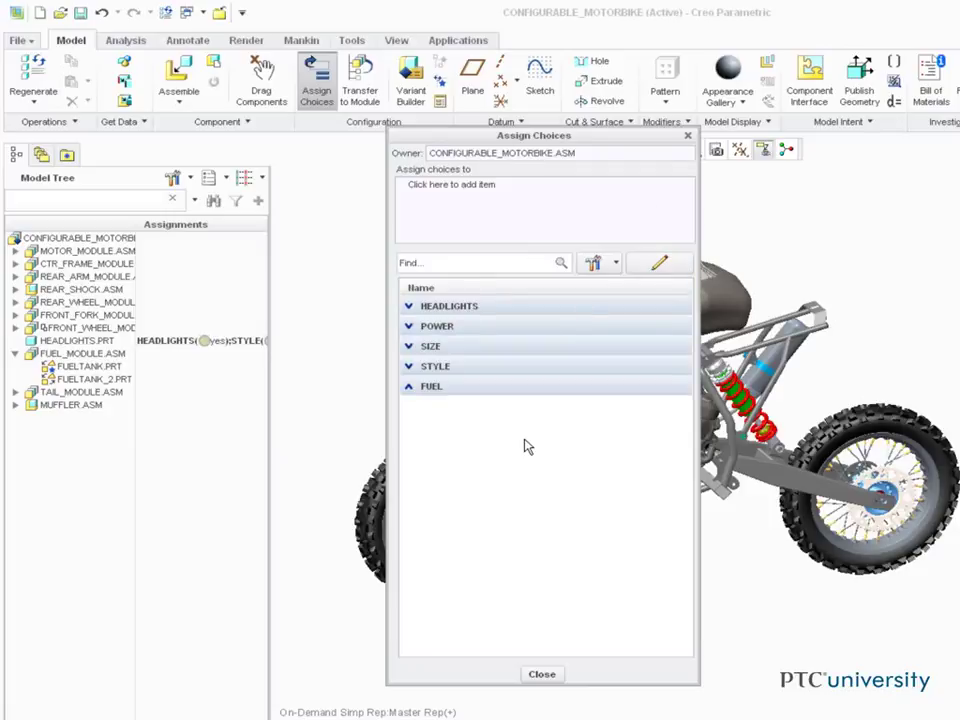
Step: Add the choices Large and Small to the FUEL option and accept the edits
{"action": "left_click", "coordinate": [431, 388]}
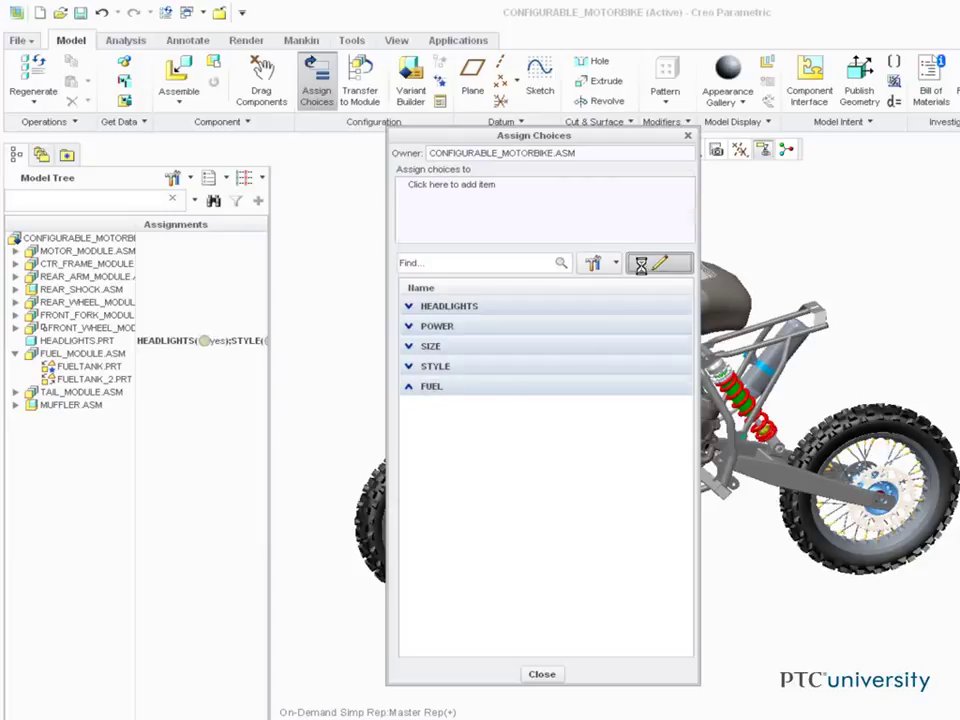
{"action": "left_click", "coordinate": [655, 263]}
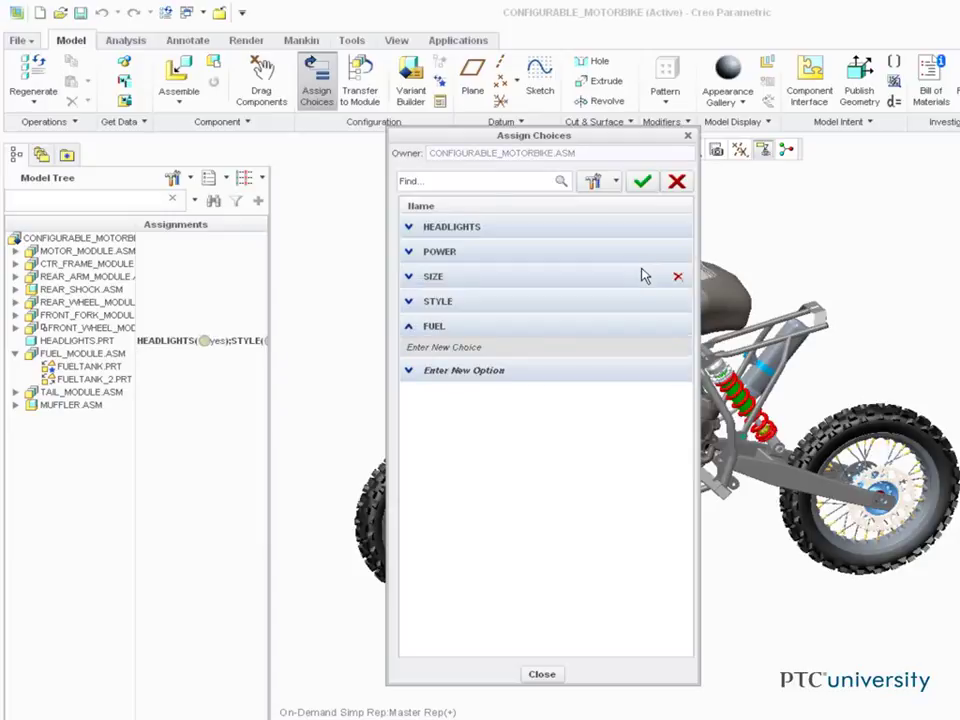
{"action": "left_click", "coordinate": [467, 349]}
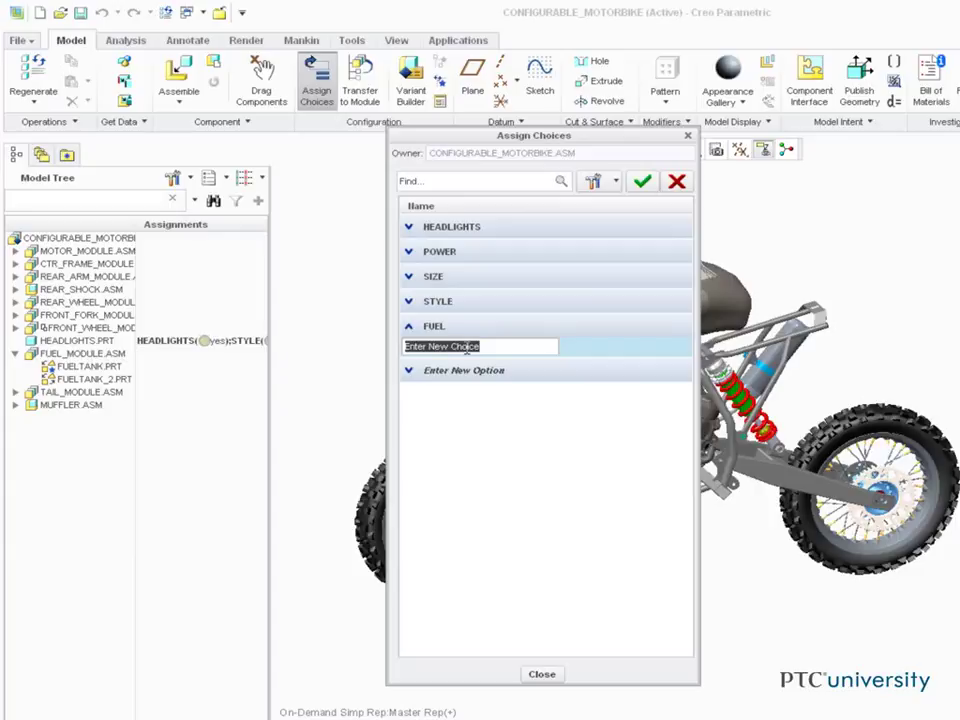
{"action": "type", "text": "Large"}
{"action": "key", "text": "Return"}
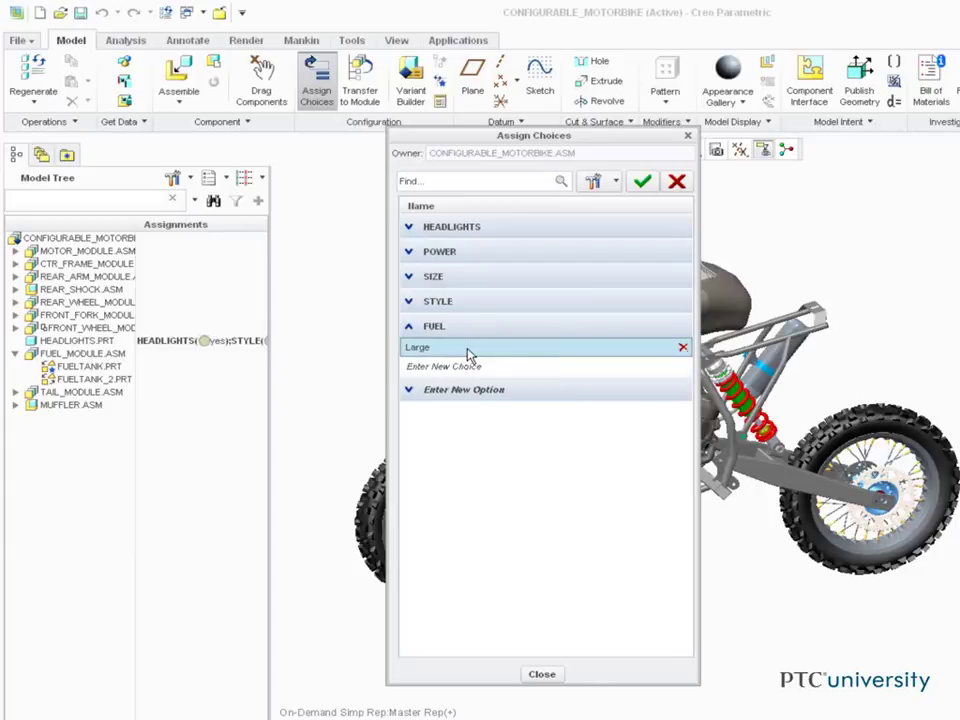
{"action": "left_click", "coordinate": [466, 367]}
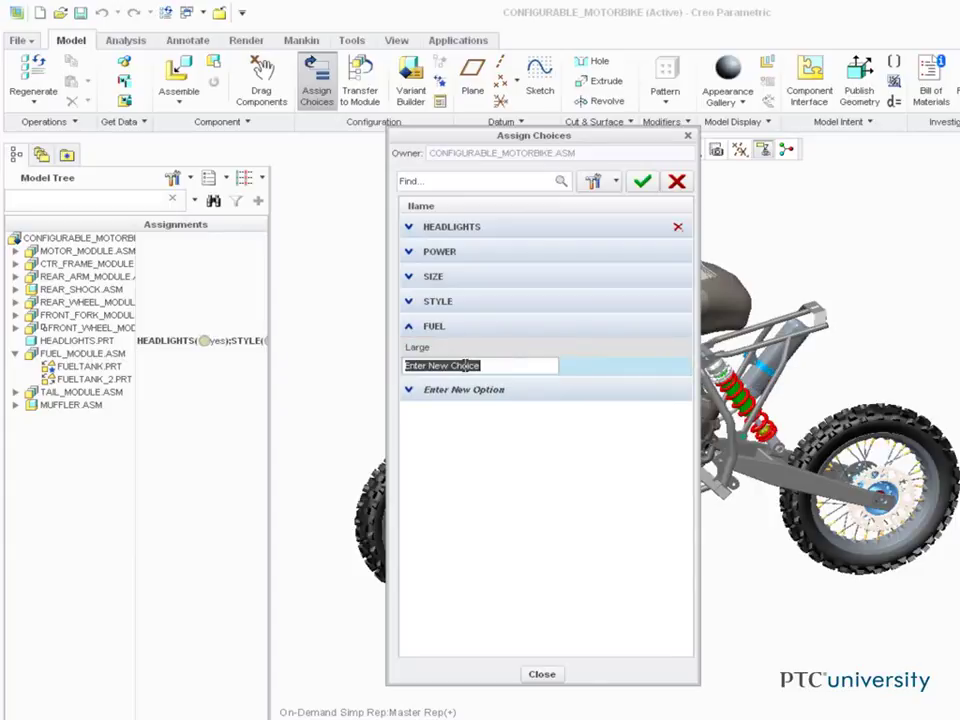
{"action": "type", "text": "Sma"}
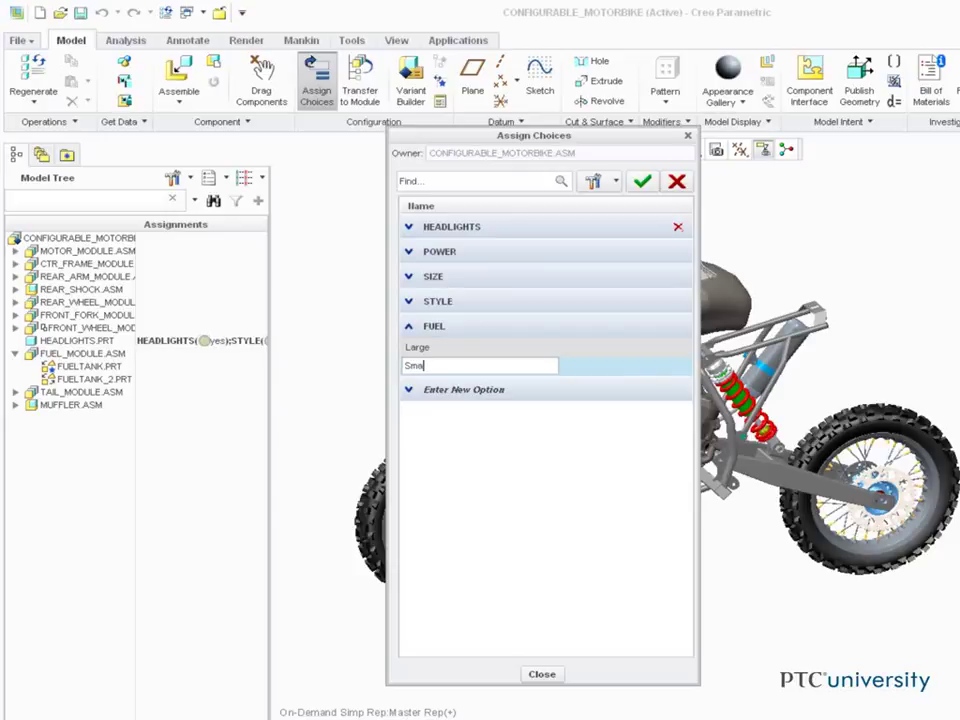
{"action": "type", "text": "ll"}
{"action": "key", "text": "Return"}
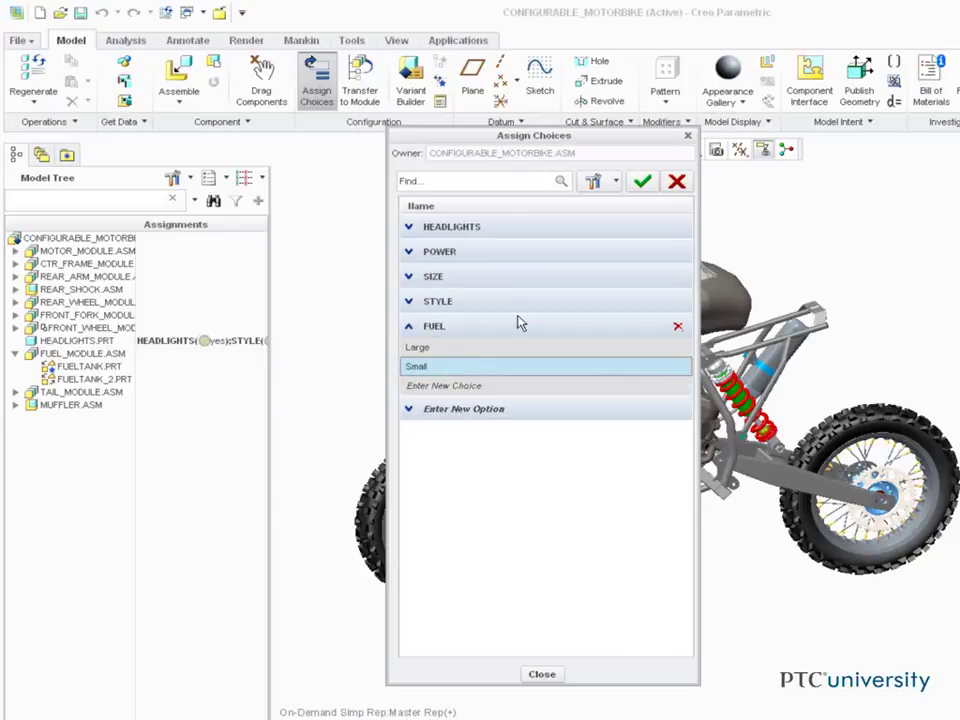
{"action": "left_click", "coordinate": [641, 181]}
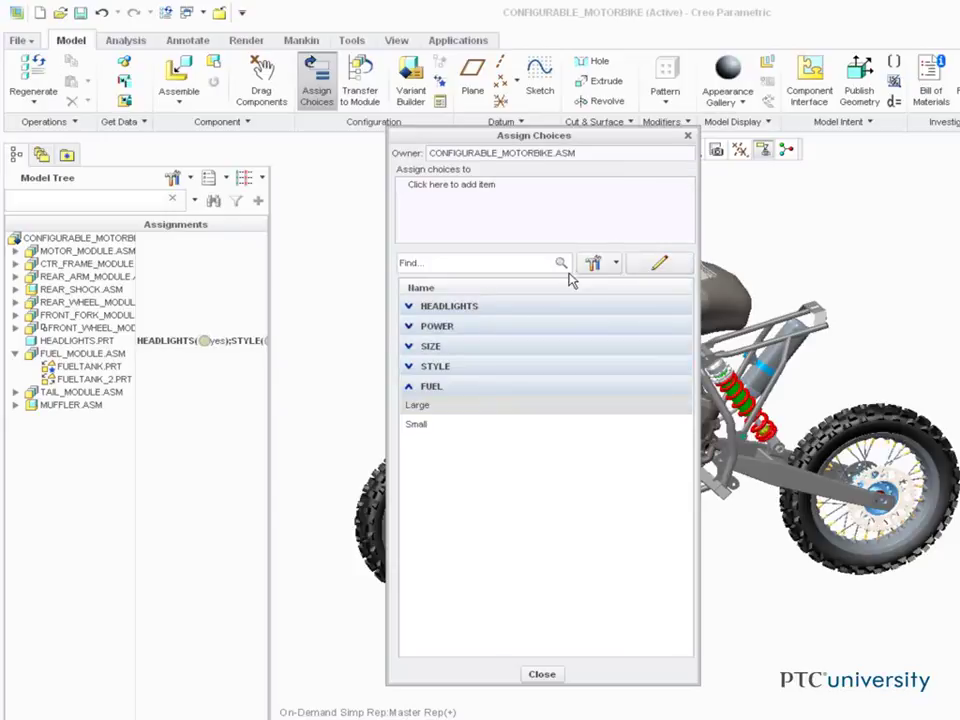
Step: Assign the FUEL choice Large to FUELTANK.PRT and Small to FUELTANK_2.PRT, then close the choice assignment
{"action": "left_click", "coordinate": [410, 185]}
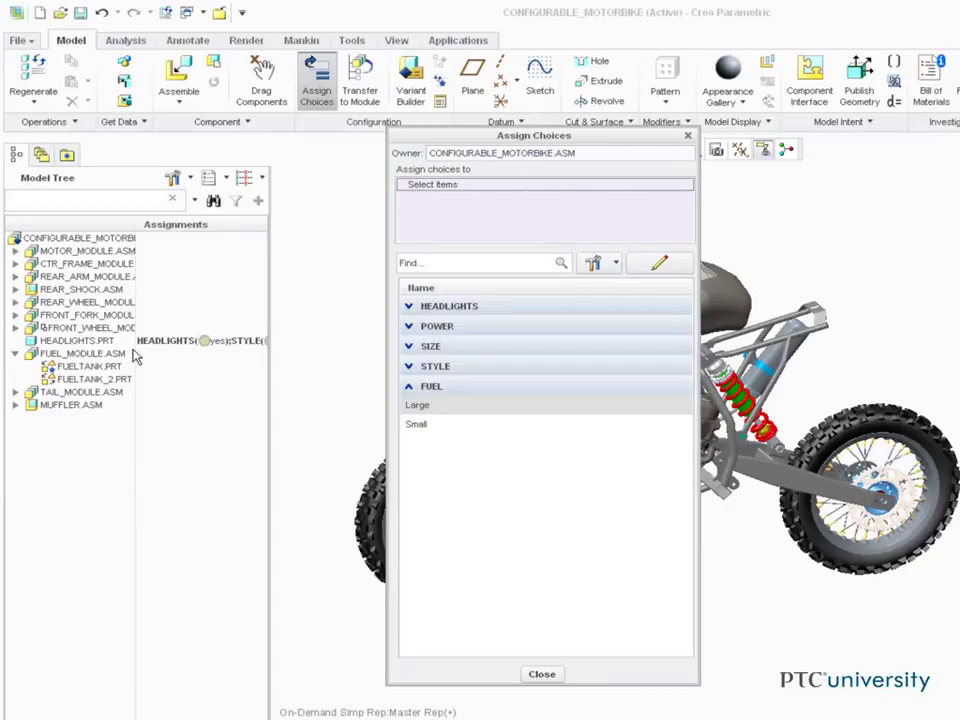
{"action": "left_click", "coordinate": [90, 367]}
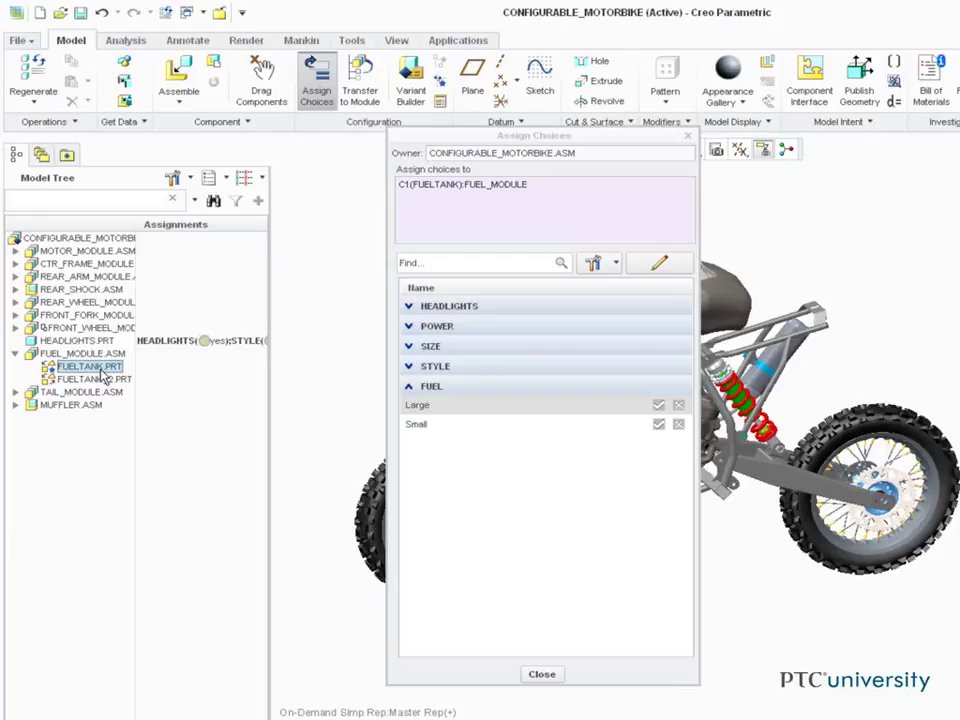
{"action": "left_click", "coordinate": [658, 405]}
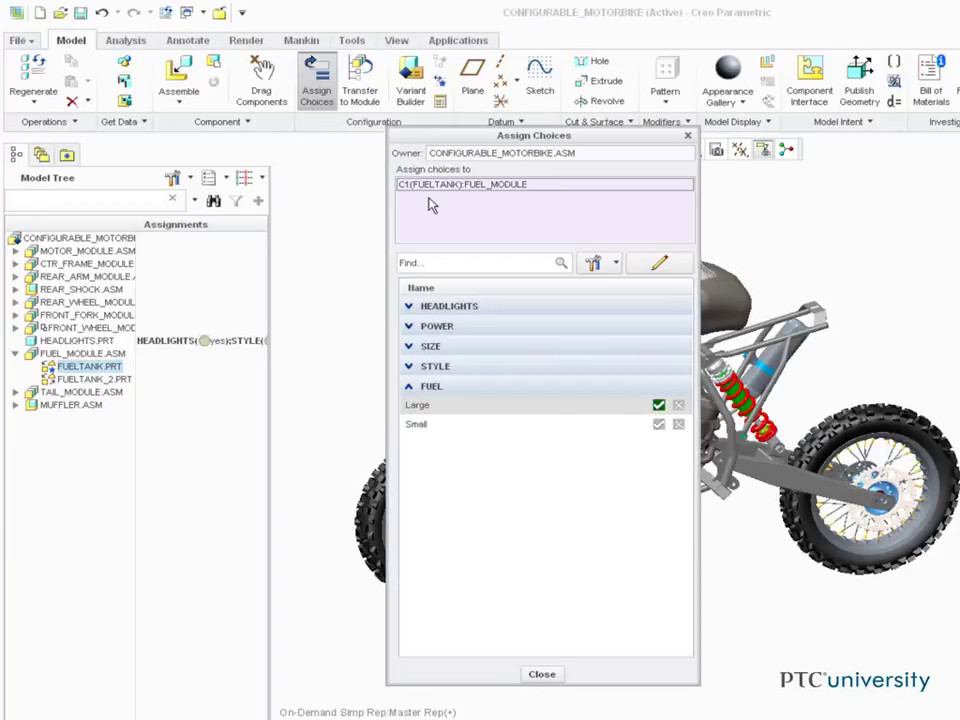
{"action": "left_click", "coordinate": [100, 379]}
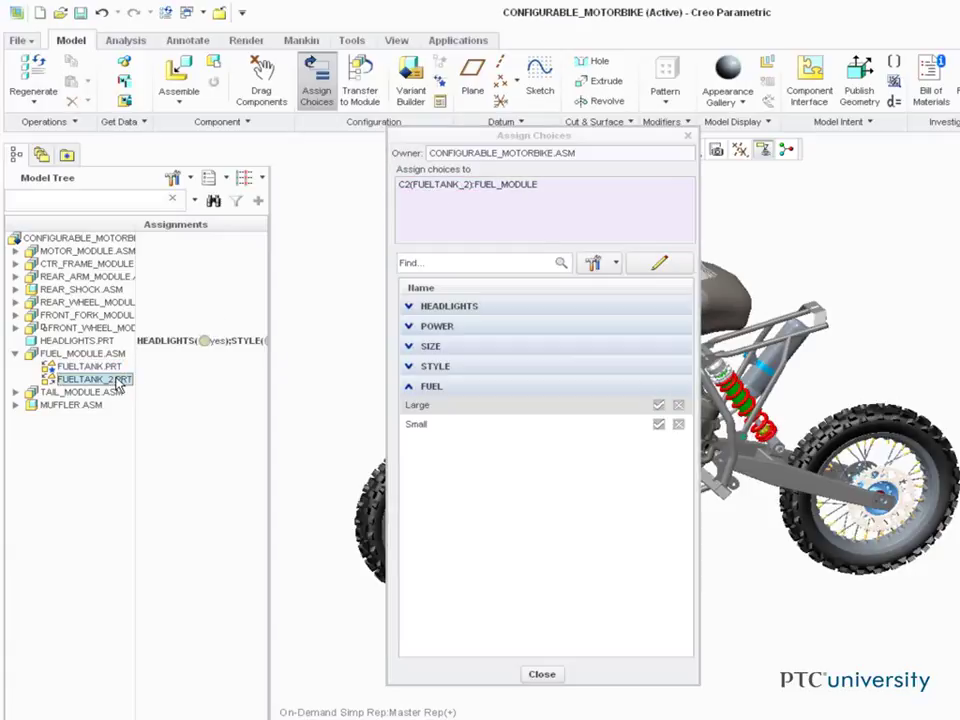
{"action": "left_click", "coordinate": [659, 425]}
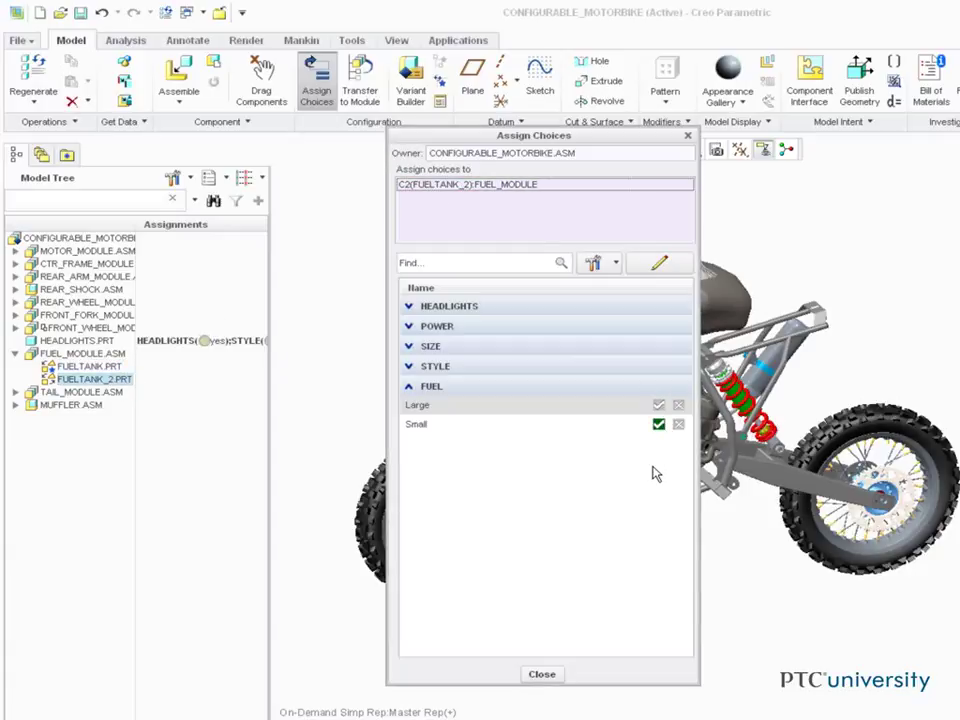
{"action": "left_click", "coordinate": [530, 673]}
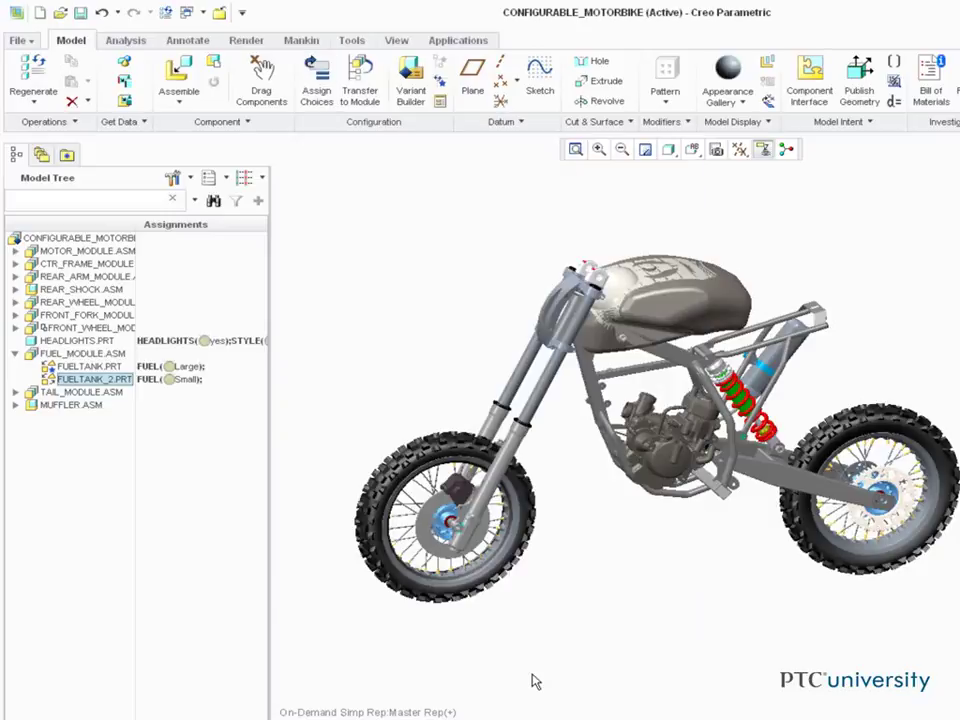
Step: Load the ROCKY_ROAD variant specification in the Variant Builder
{"action": "left_click", "coordinate": [410, 82]}
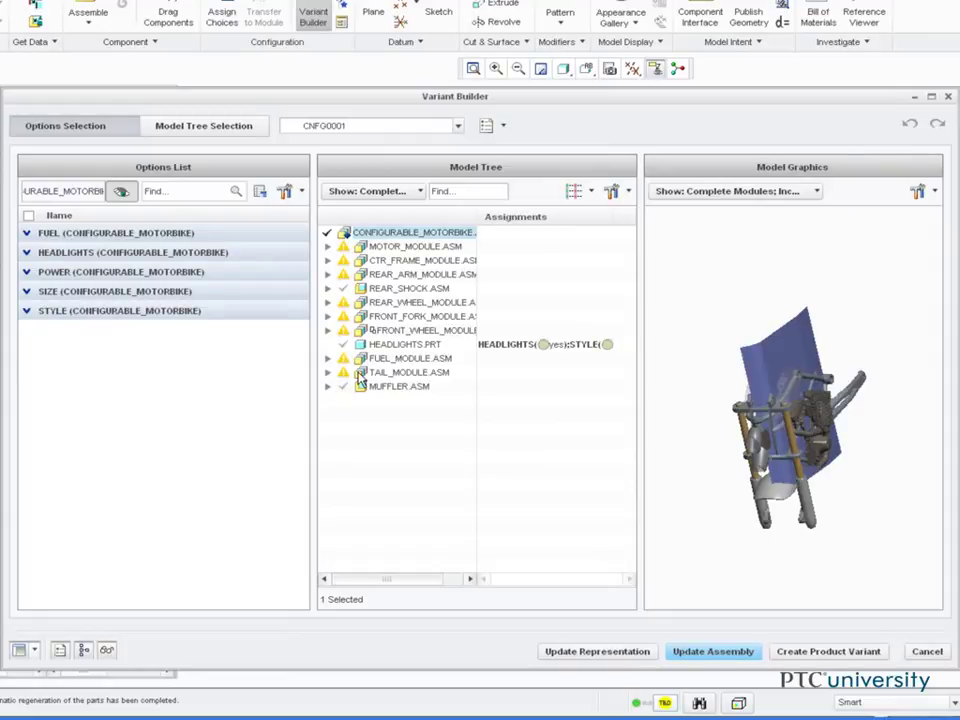
{"action": "left_click", "coordinate": [457, 126]}
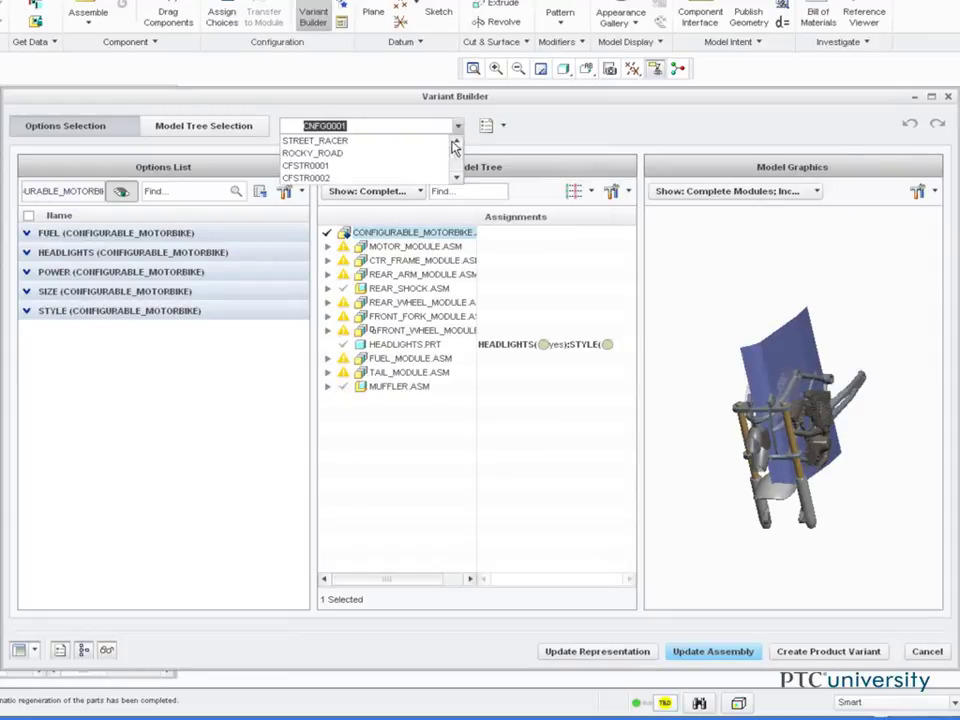
{"action": "left_click", "coordinate": [443, 154]}
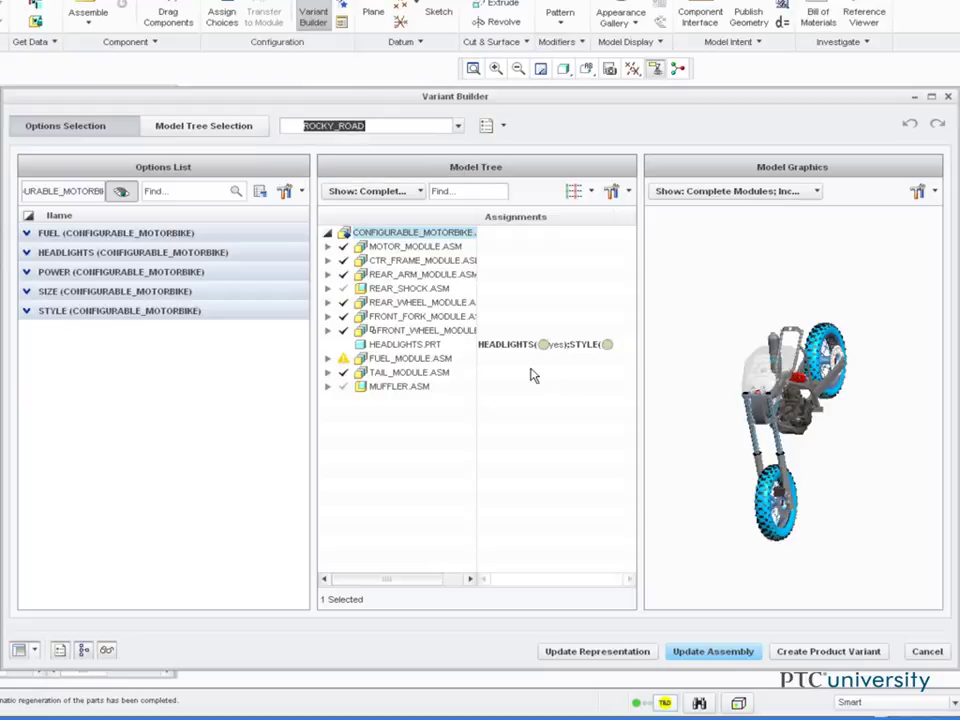
{"action": "middle_click_drag", "start_coordinate": [707, 465], "coordinate": [763, 440]}
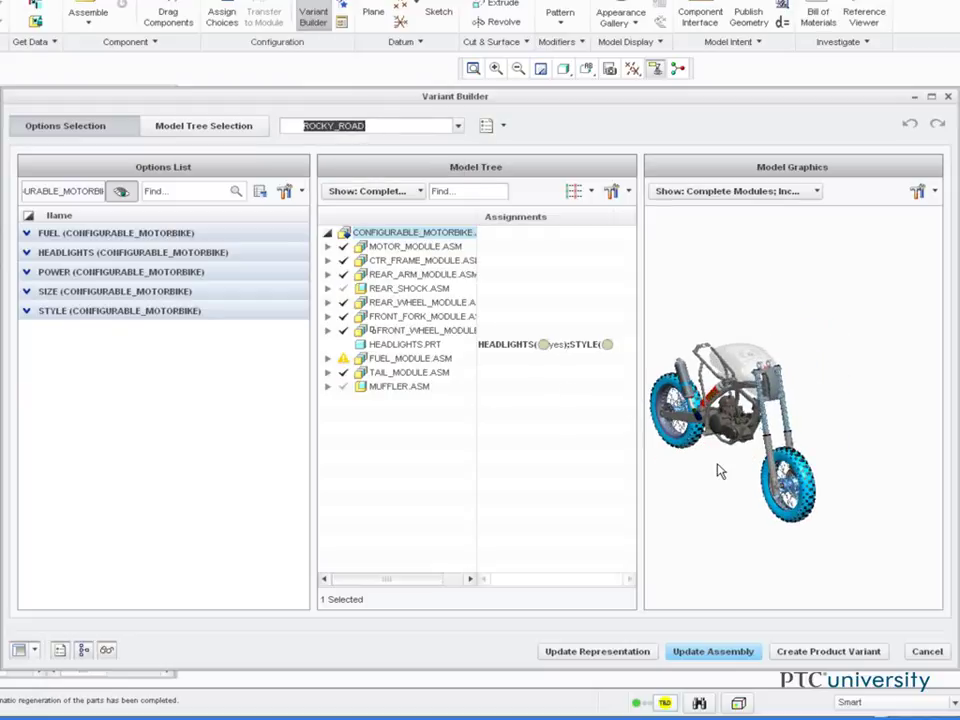
{"action": "middle_click_drag", "start_coordinate": [711, 469], "coordinate": [731, 451]}
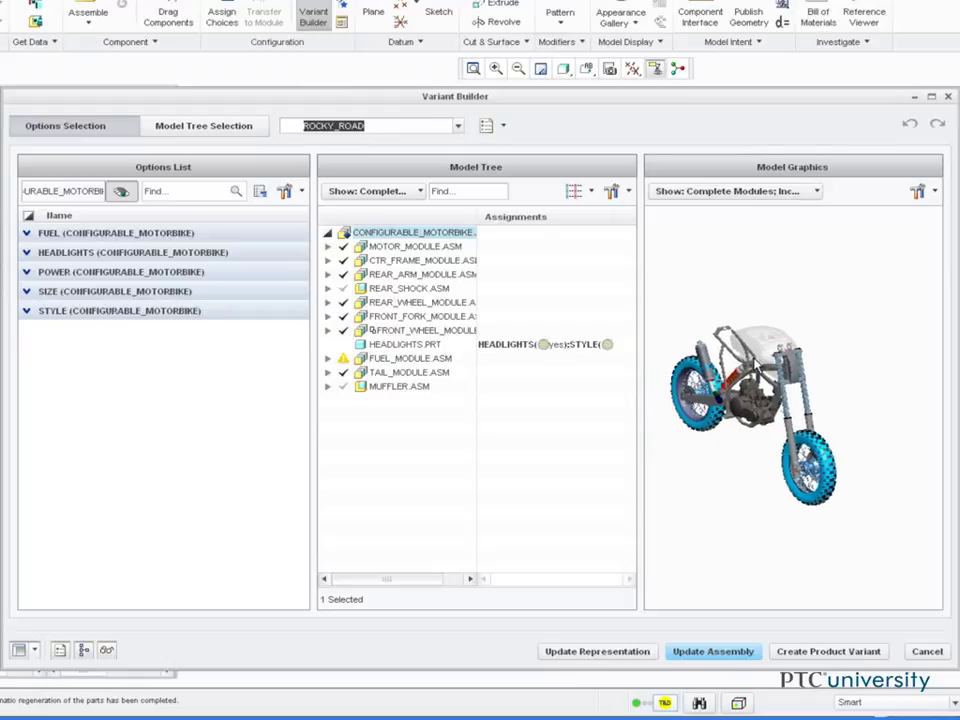
Step: Expand FUEL_MODULE.ASM and select Small as the FUEL choice for the ROCKY_ROAD variant
{"action": "left_click", "coordinate": [327, 358]}
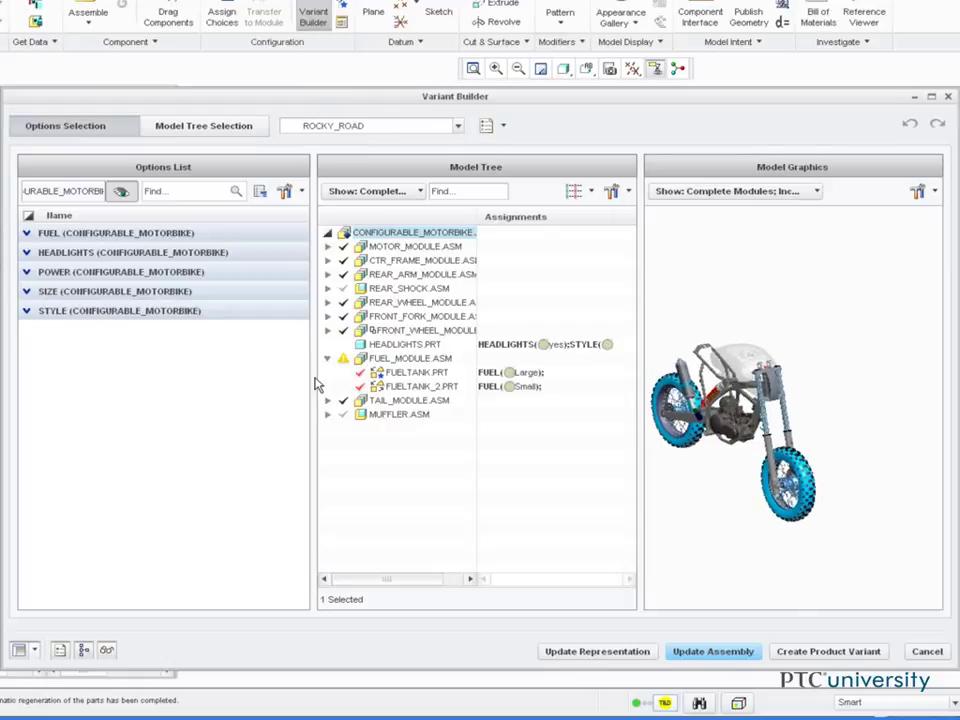
{"action": "left_click", "coordinate": [27, 233]}
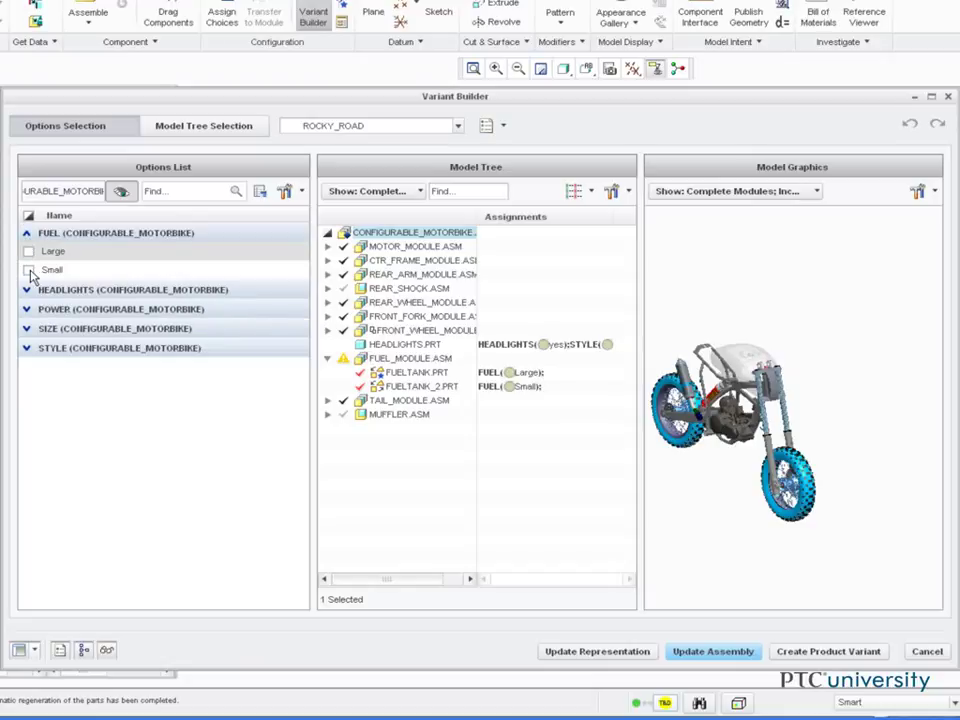
{"action": "left_click", "coordinate": [29, 270]}
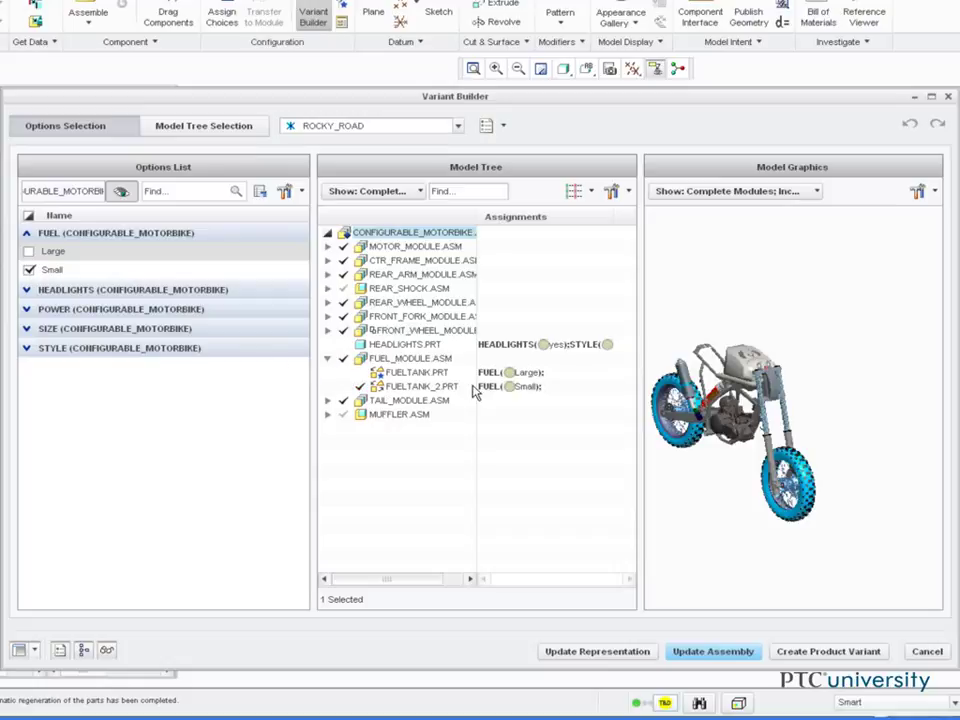
{"action": "scroll", "coordinate": [663, 454], "scroll_direction": "up", "scroll_amount": 3}
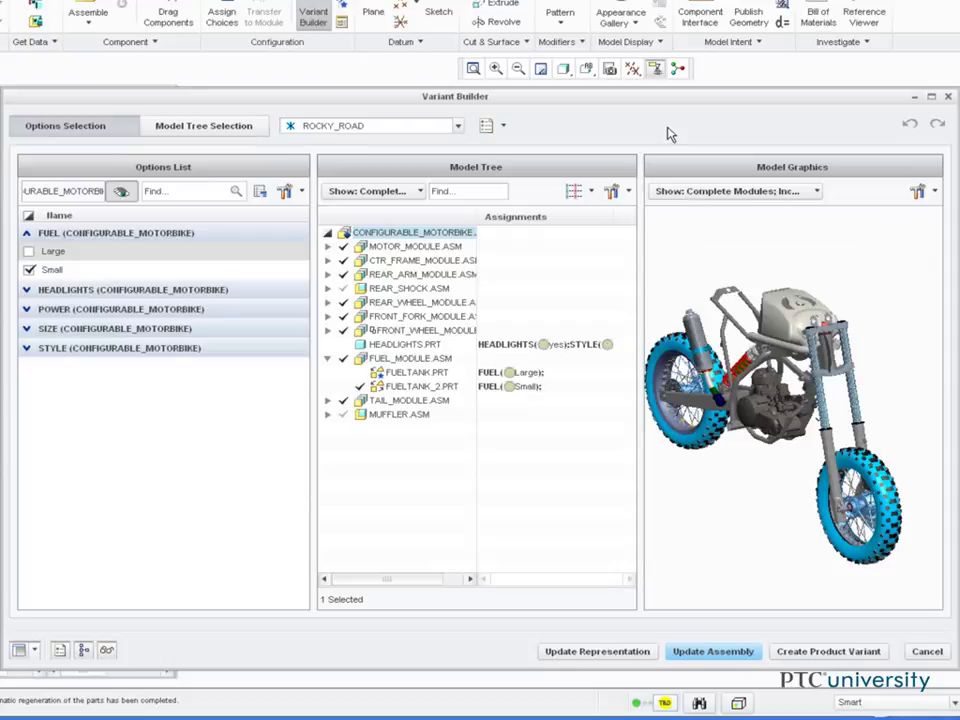
Step: Save the modified ROCKY_ROAD variant specification
{"action": "left_click", "coordinate": [499, 130]}
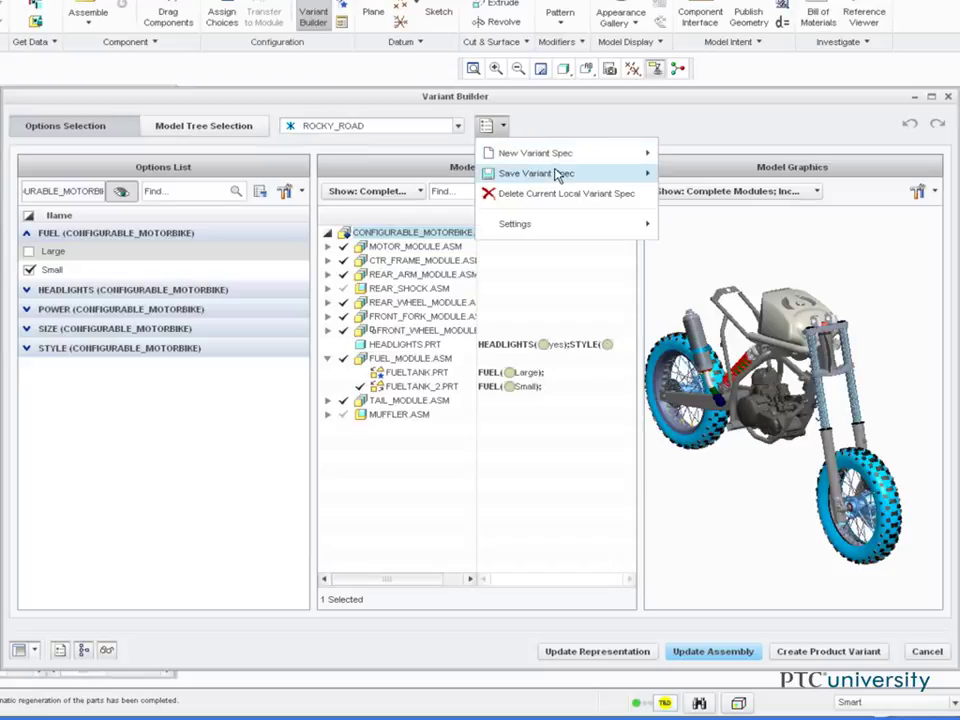
{"action": "mouse_move", "coordinate": [561, 174]}
{"action": "left_click", "coordinate": [680, 176]}
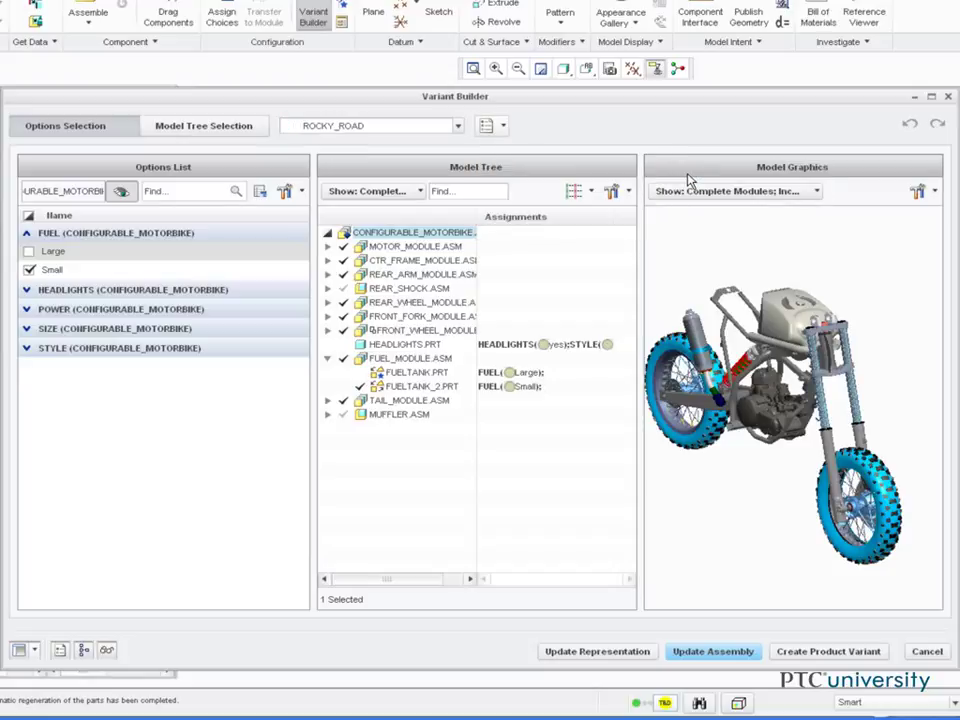
Step: Update the assembly to the ROCKY_ROAD variant, accepting the Selected option for affected children
{"action": "left_click", "coordinate": [713, 651]}
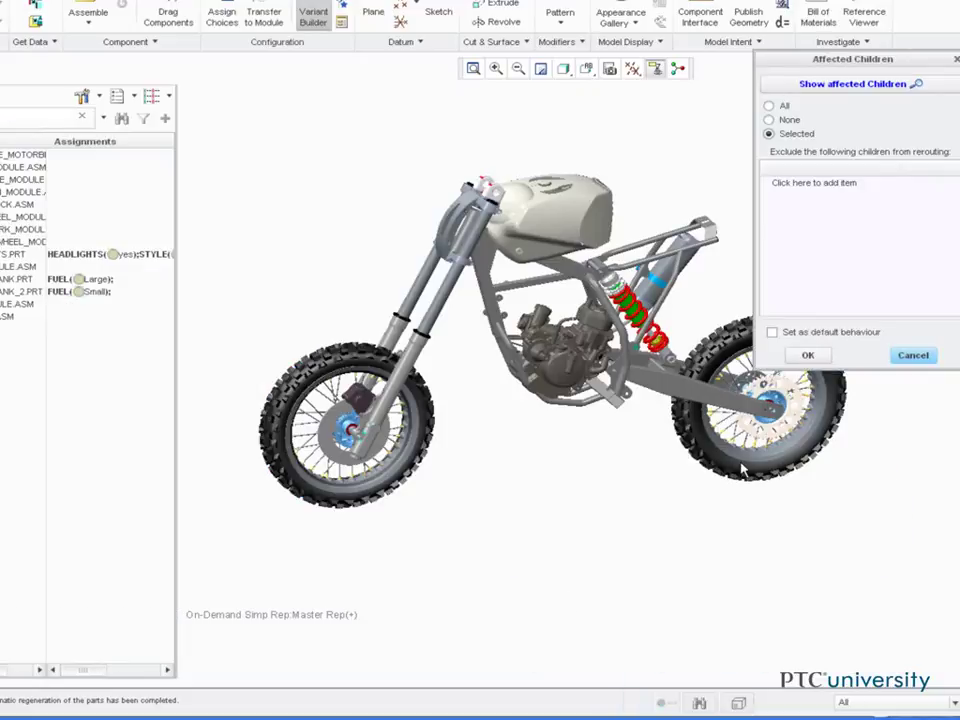
{"action": "left_click", "coordinate": [806, 355]}
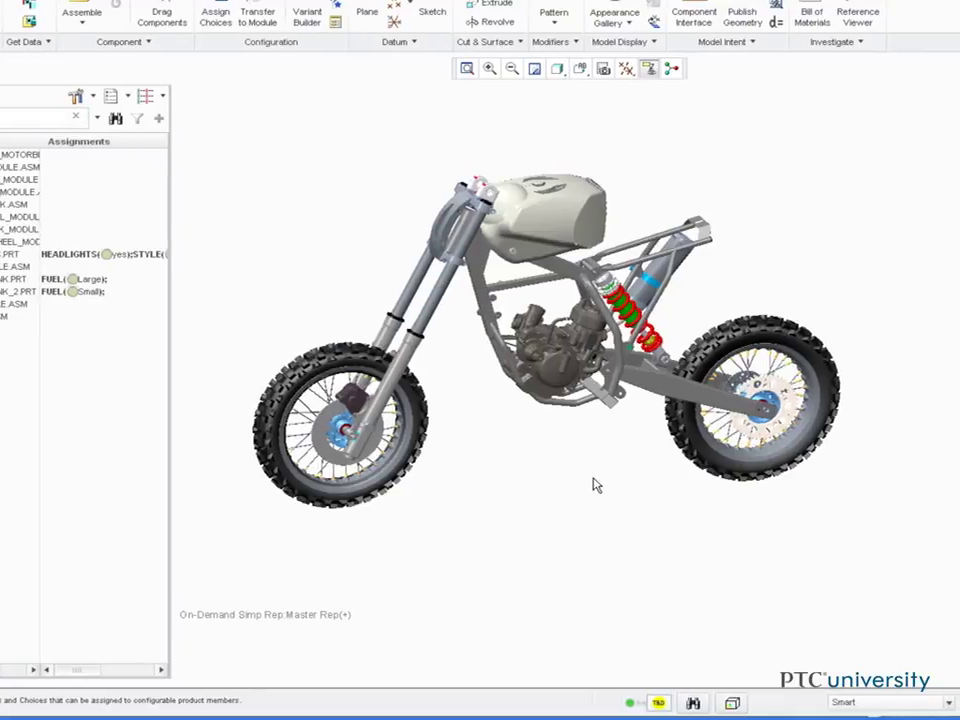
{"action": "middle_click_drag", "start_coordinate": [548, 469], "coordinate": [403, 476]}
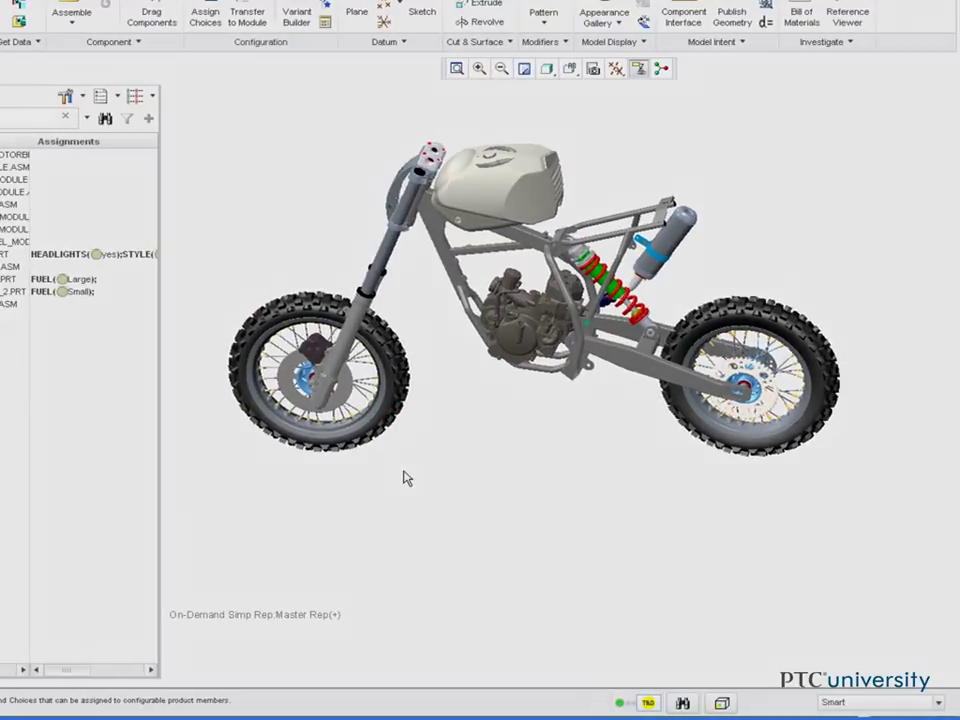